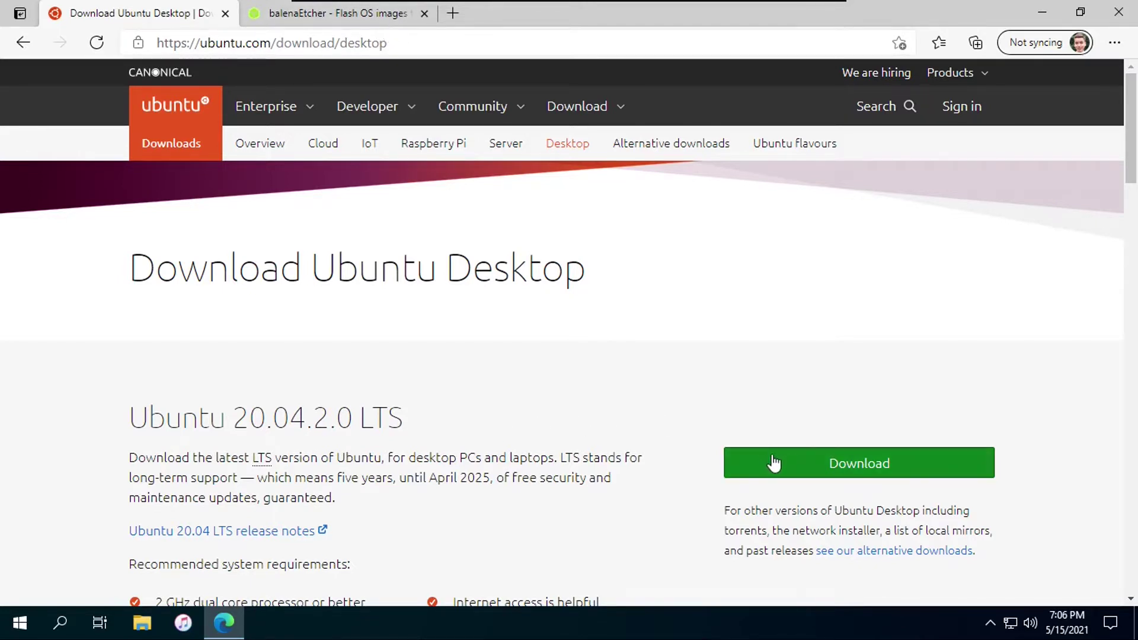
# Download Etcher for Windows (Portable) from the balenaEtcher page, then close Edge
pyautogui.scroll(-5, 338, 437)
pyautogui.scroll(4, 279, 359)
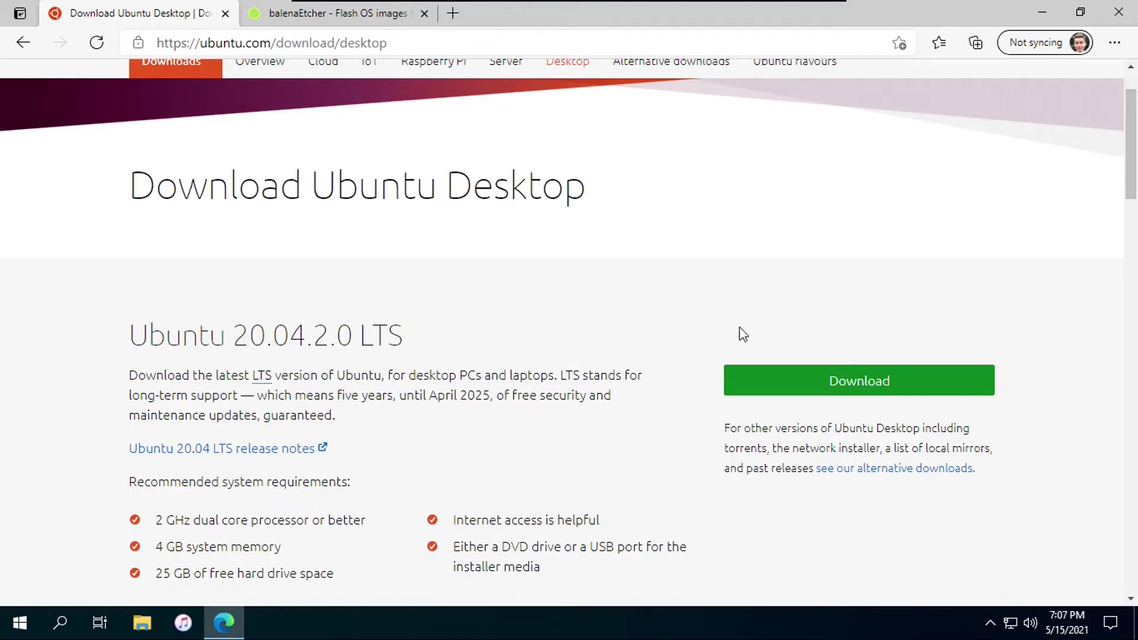
pyautogui.click(343, 11)
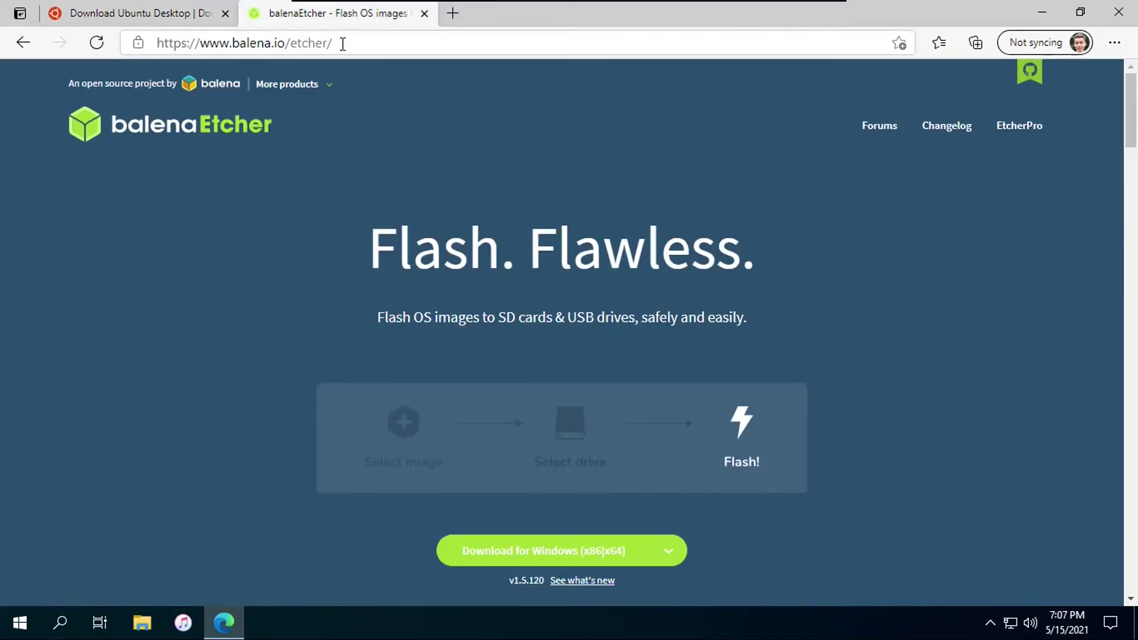
pyautogui.scroll(-3, 533, 297)
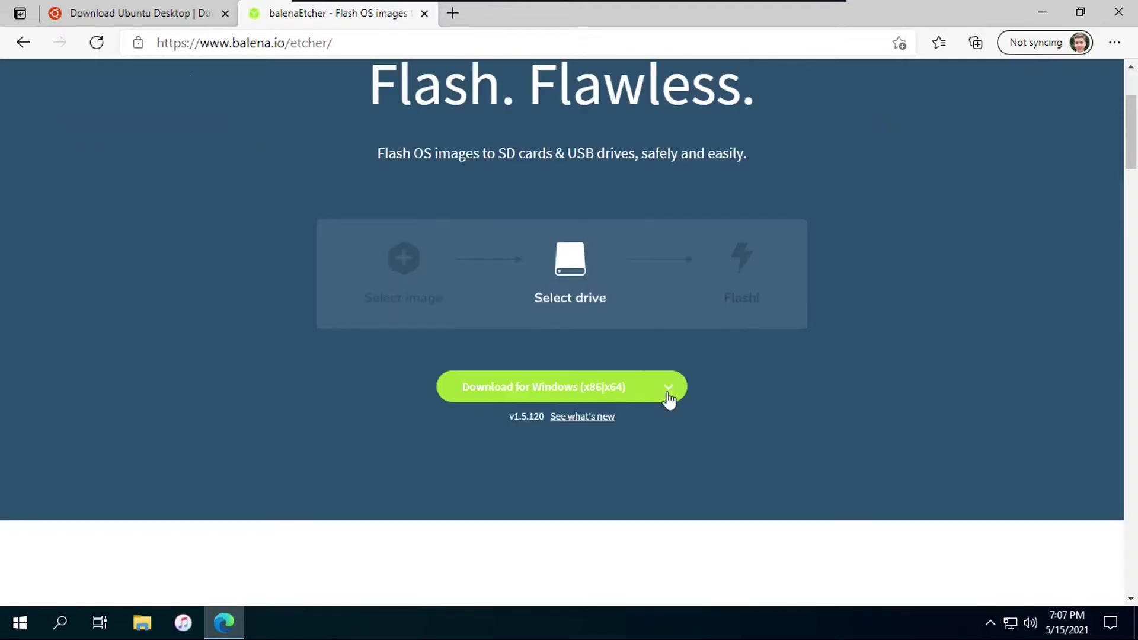
pyautogui.click(665, 391)
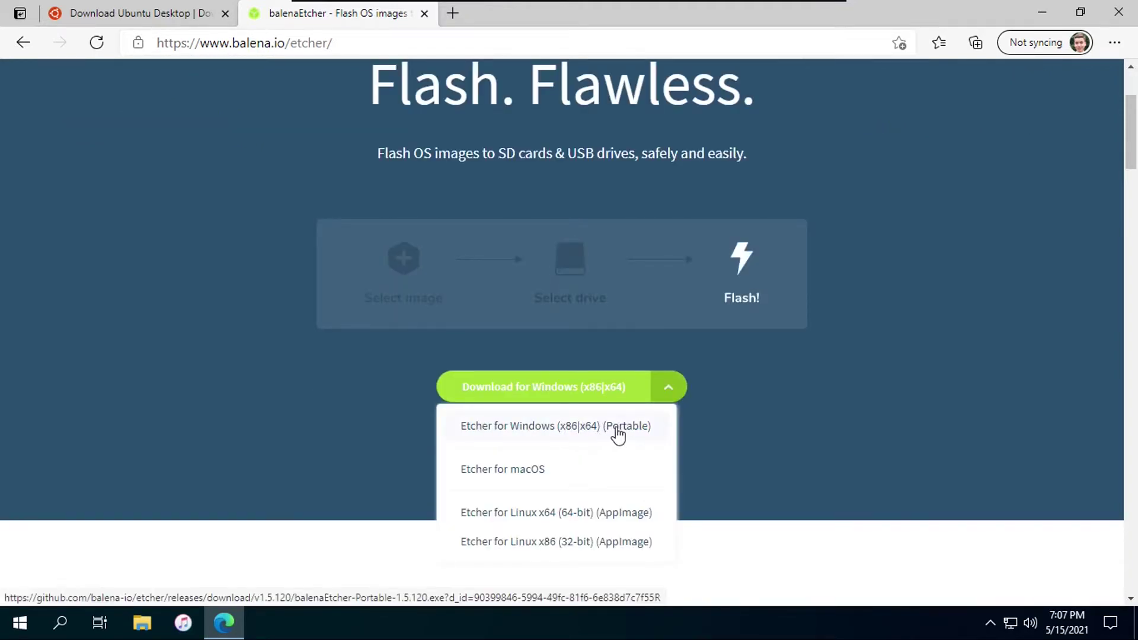
pyautogui.click(743, 430)
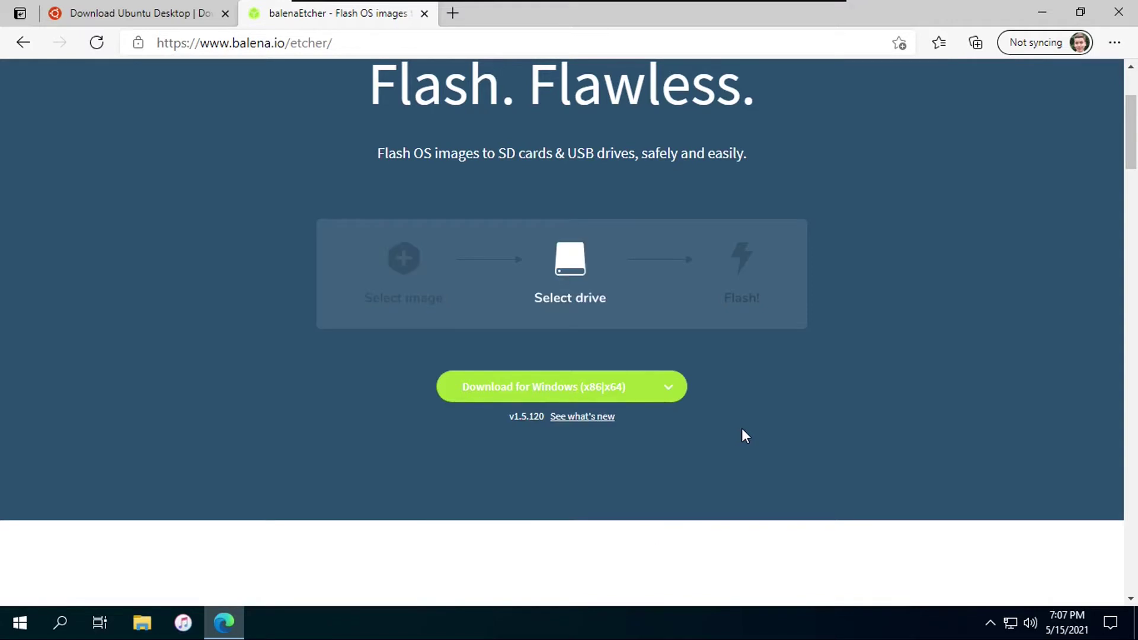
pyautogui.click(1118, 12)
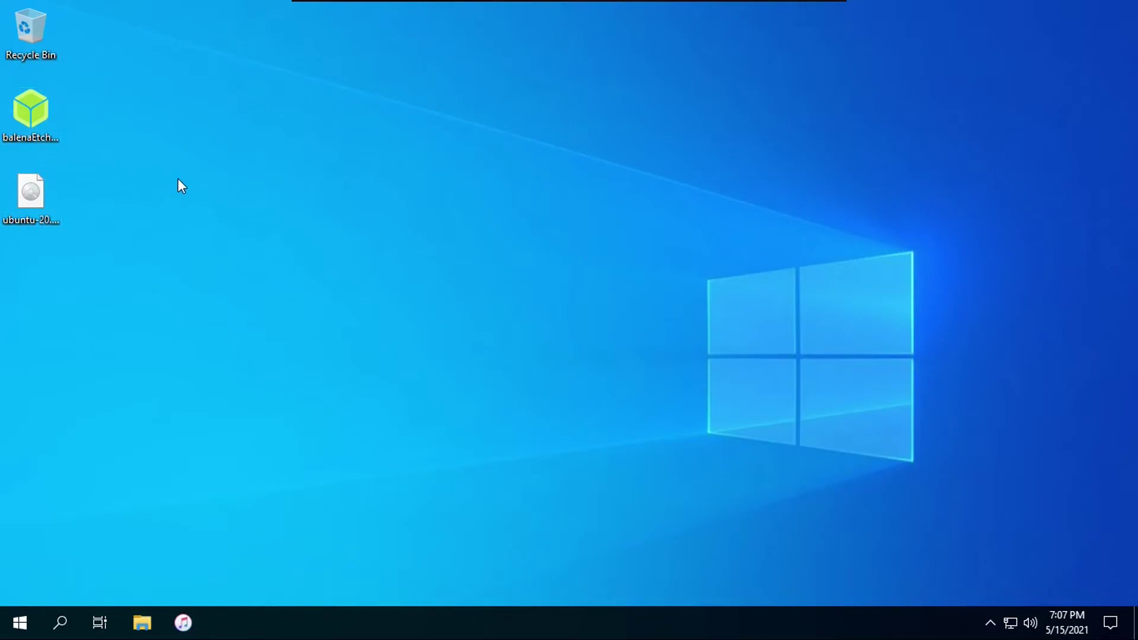
# Confirm Flash Drive (E:) is empty in File Explorer, then launch balenaEtcher from the desktop
pyautogui.press('super+e')
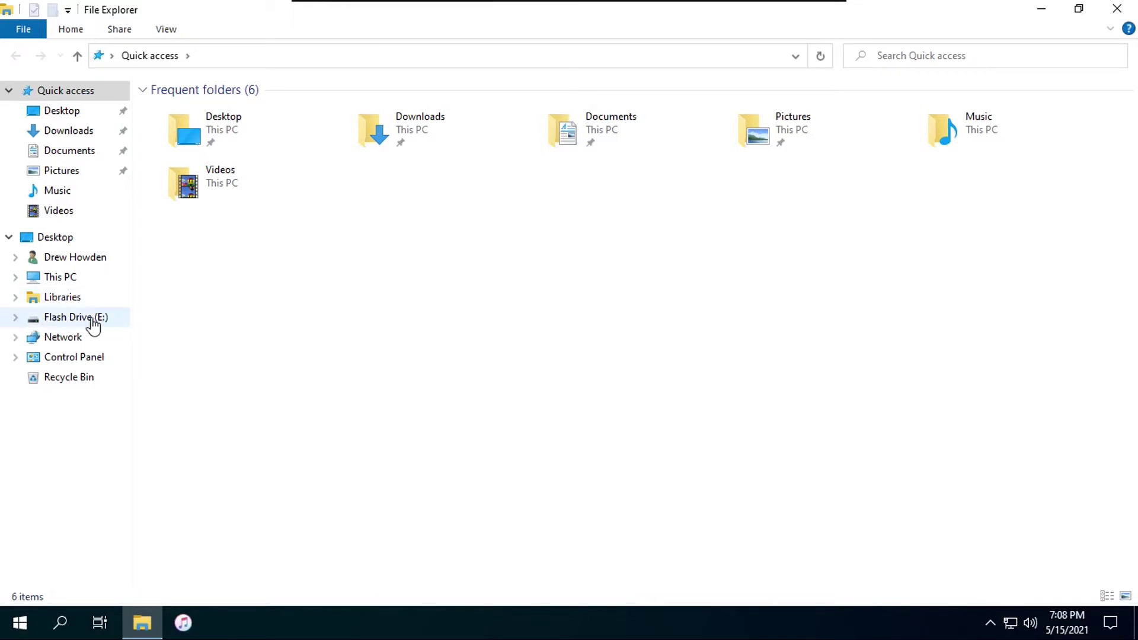
pyautogui.click(93, 320)
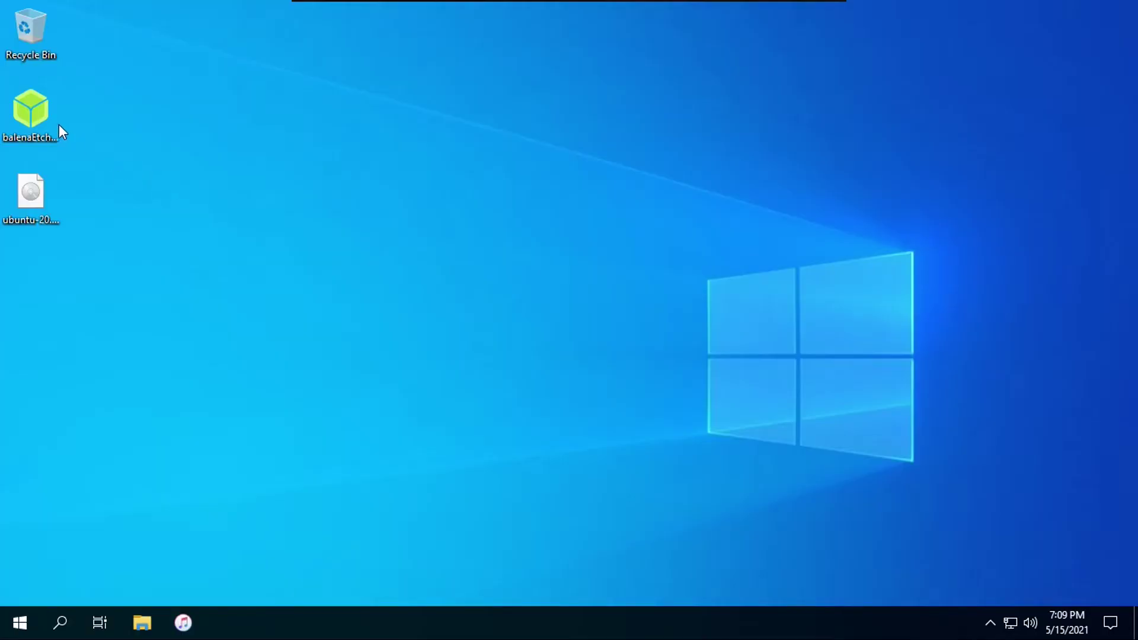
pyautogui.doubleClick(45, 118)
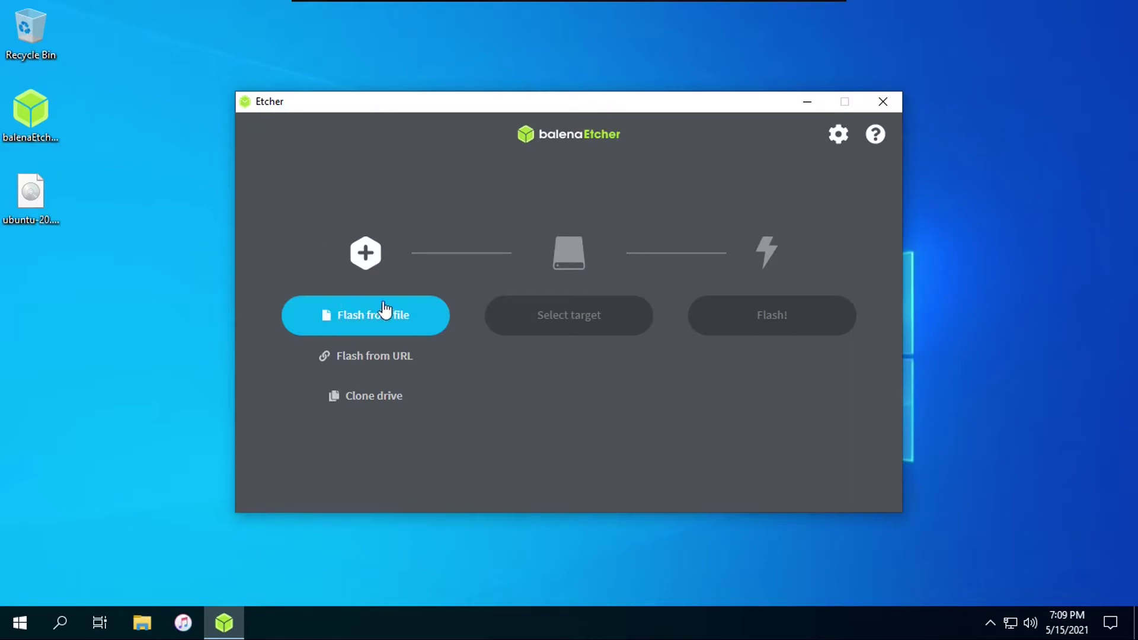
# Drop ubuntu-20.04.2-desktop-amd64.iso into Etcher, select the Generic Flash Disk USB Device, and start Flash!
pyautogui.click(31, 198)
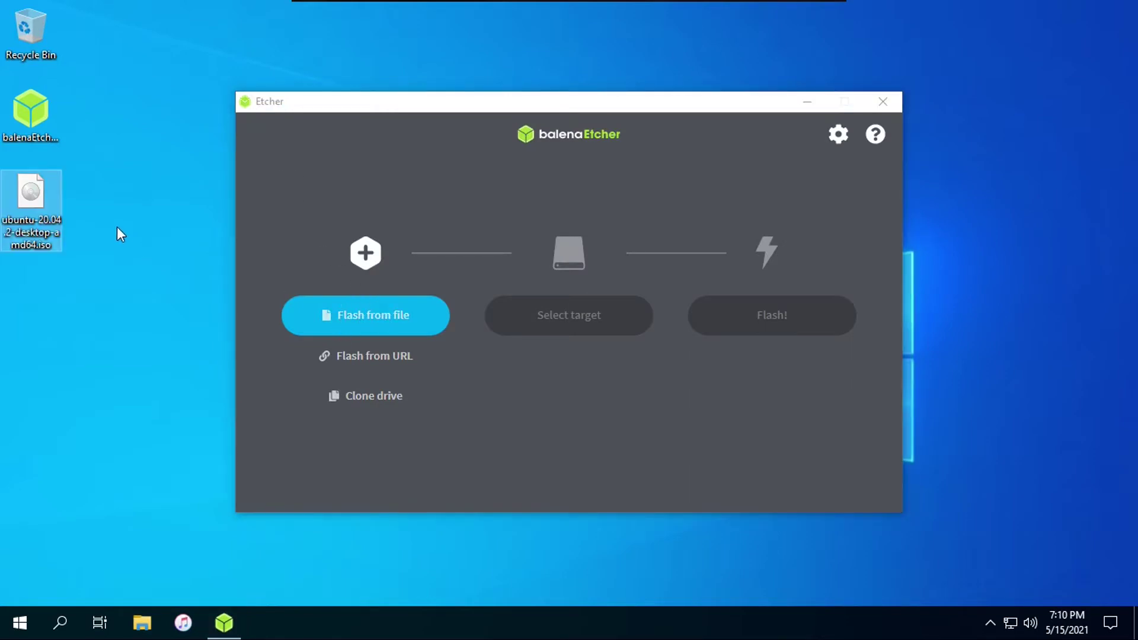
pyautogui.moveTo(48, 228); pyautogui.dragTo(373, 269)
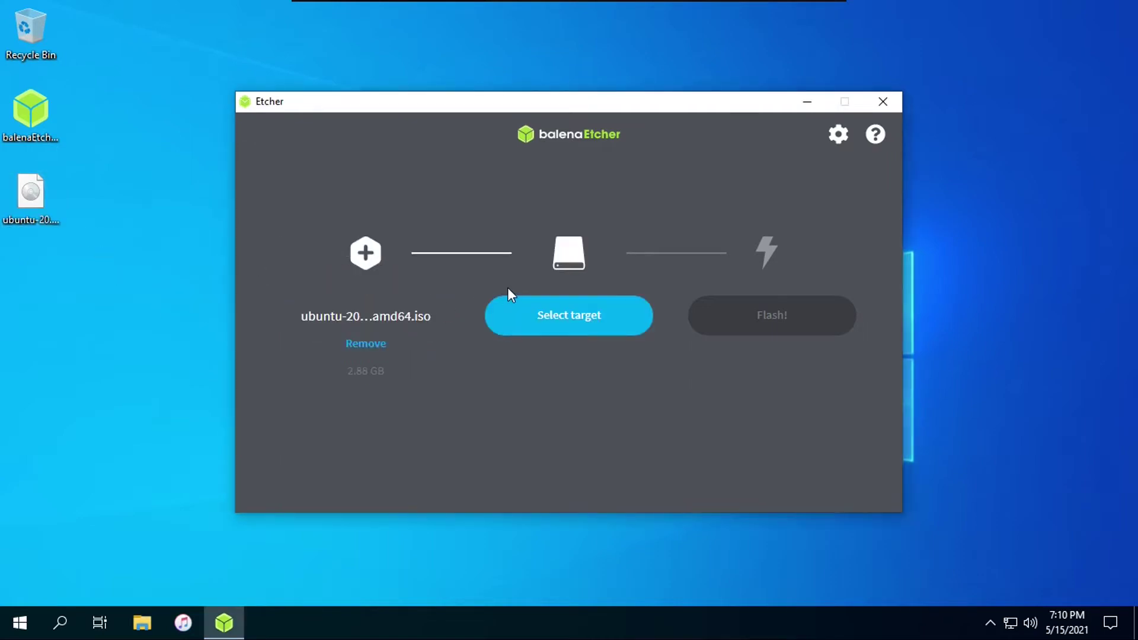
pyautogui.click(547, 315)
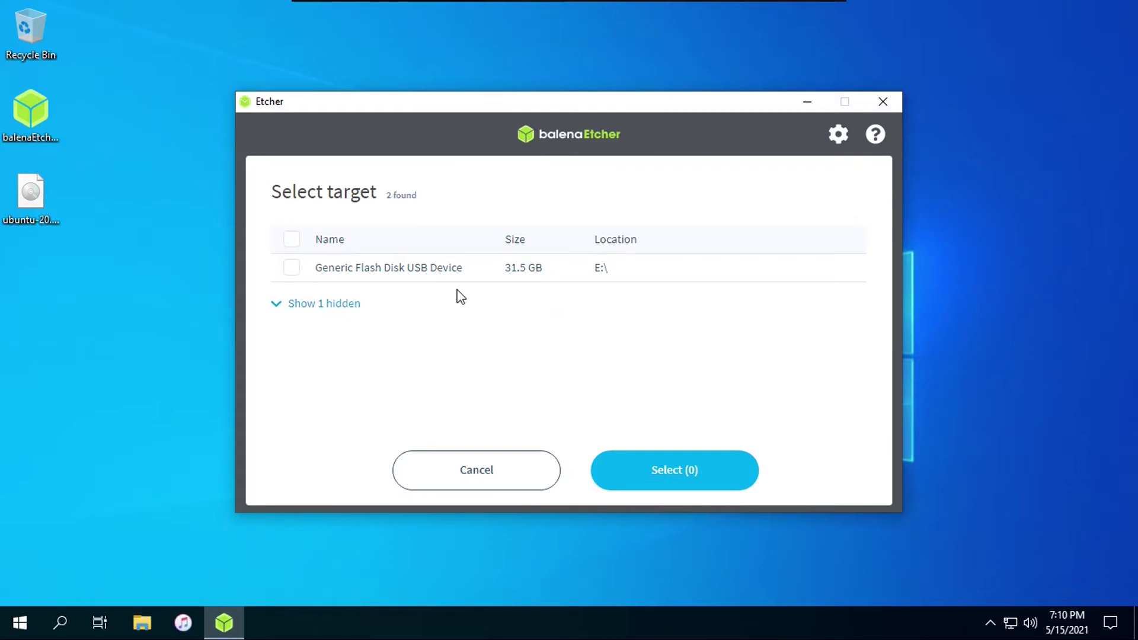
pyautogui.click(291, 269)
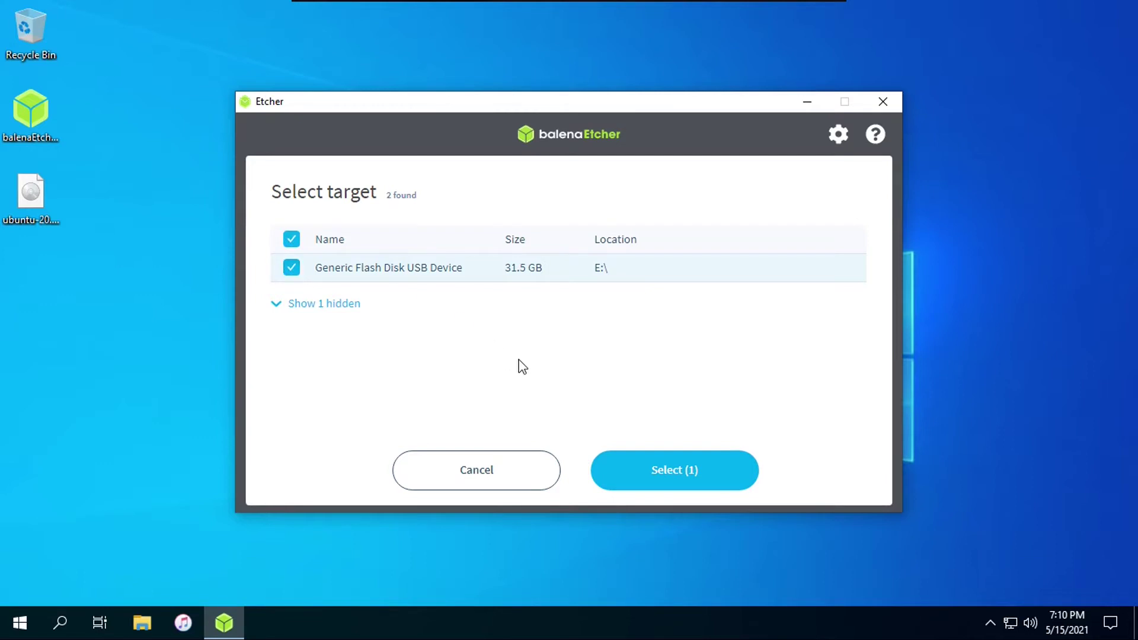
pyautogui.click(682, 471)
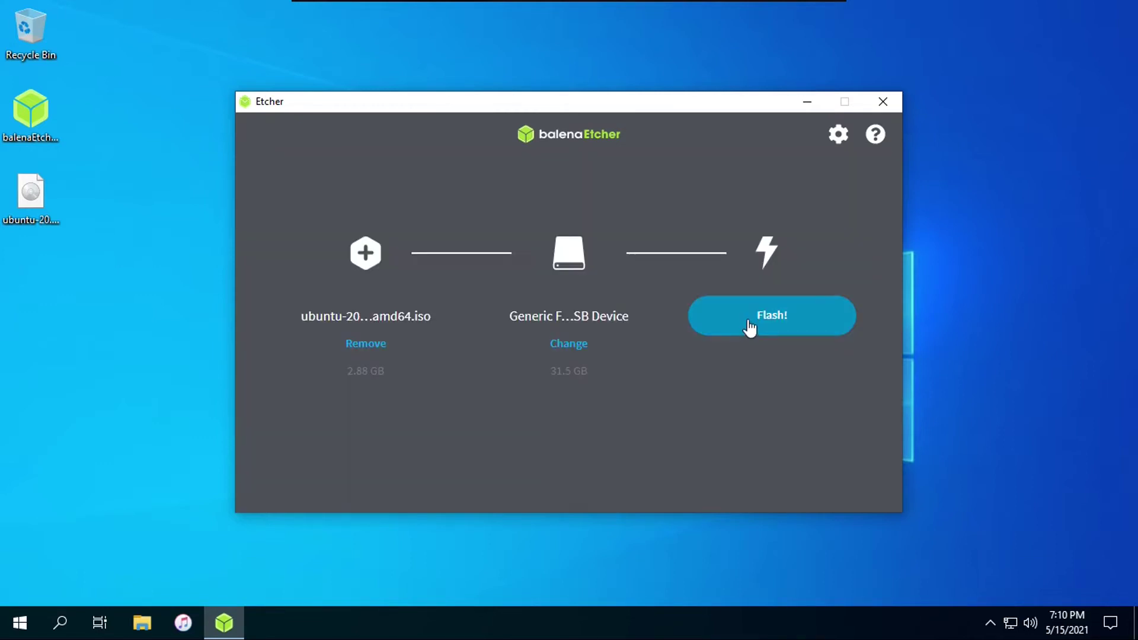
pyautogui.click(749, 321)
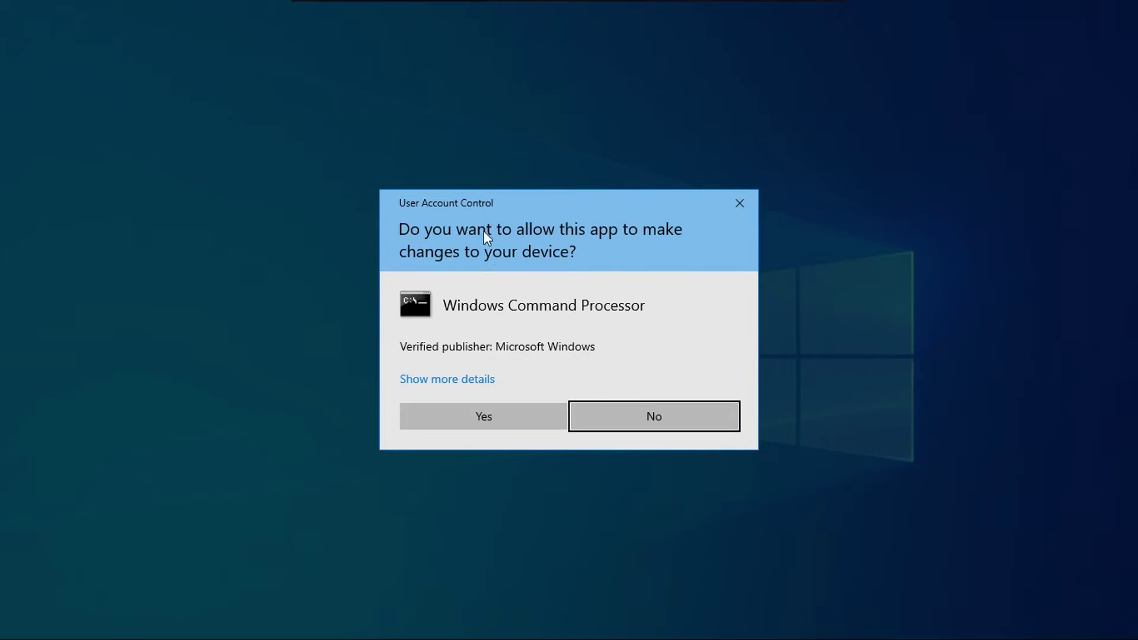
# Grant administrator permission, let the USB flash finish, then close Etcher
pyautogui.click(507, 422)
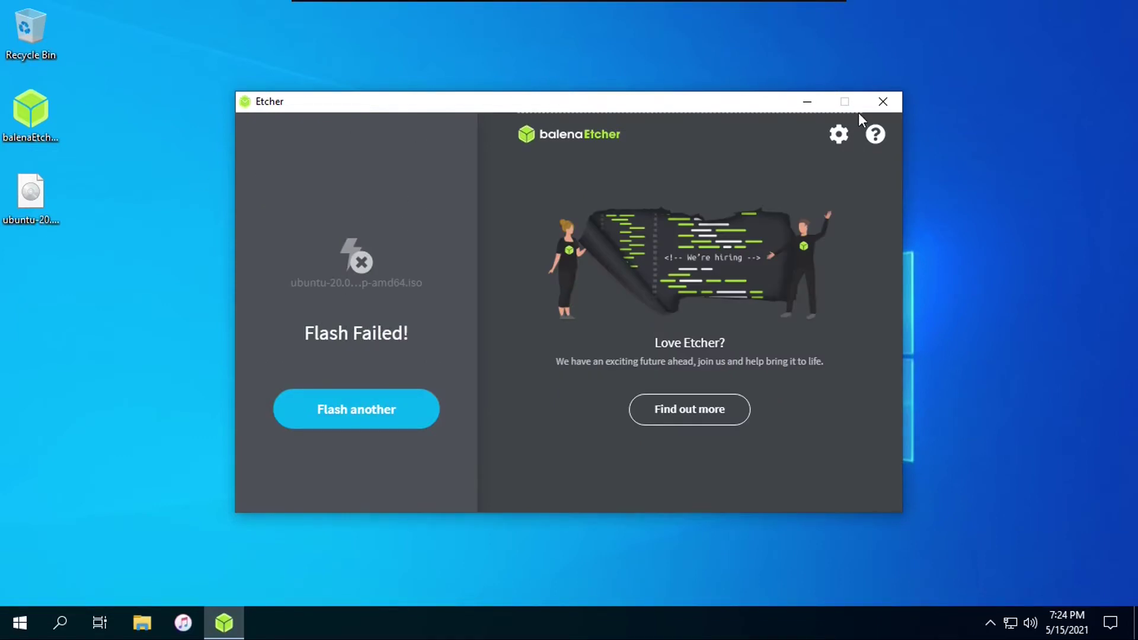
pyautogui.click(883, 102)
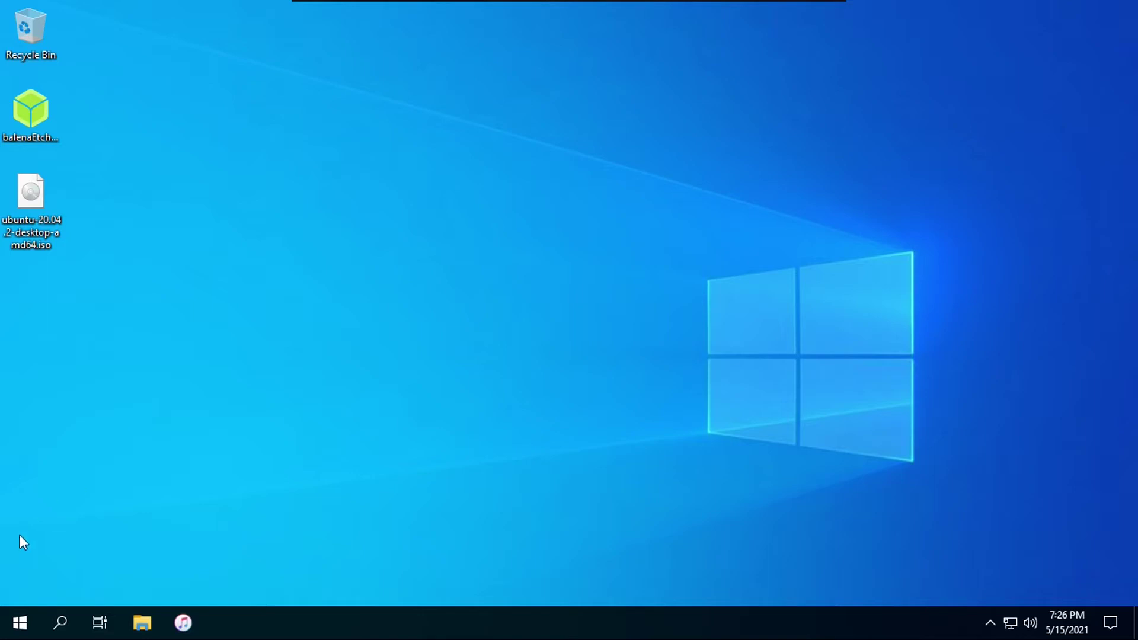
# Restart Windows and choose EFI USB Device in Boot Manager to boot into GRUB
pyautogui.click(19, 621)
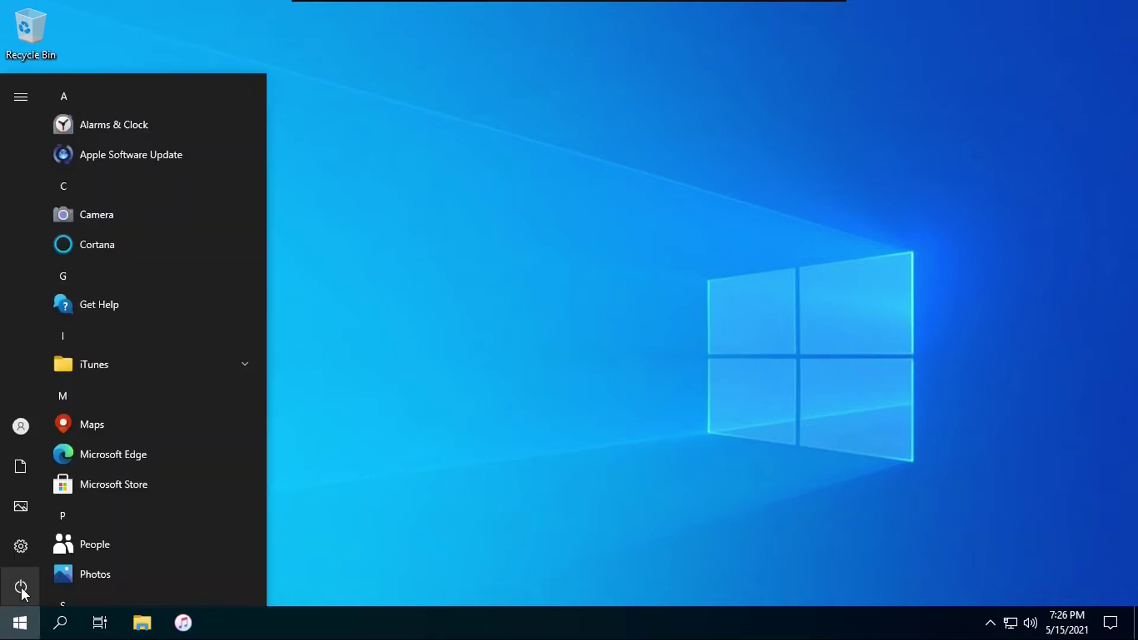
pyautogui.click(21, 588)
pyautogui.click(51, 543)
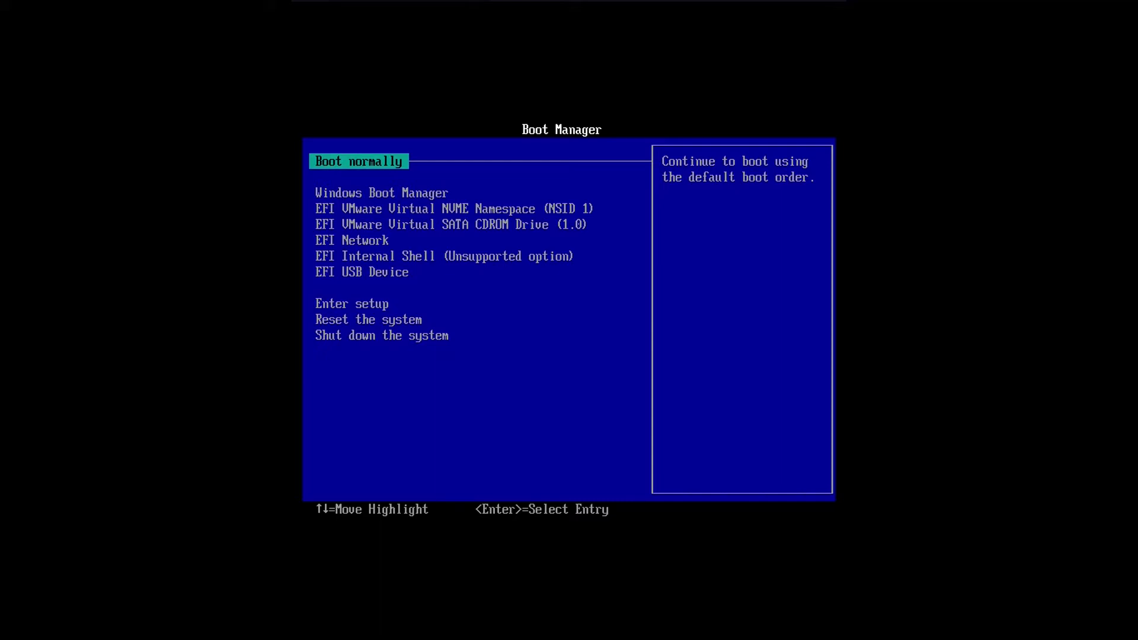
pyautogui.press('Down')
pyautogui.press('Down')
pyautogui.press('Down')
pyautogui.press('Down')
pyautogui.press('Down')
pyautogui.press('Down')
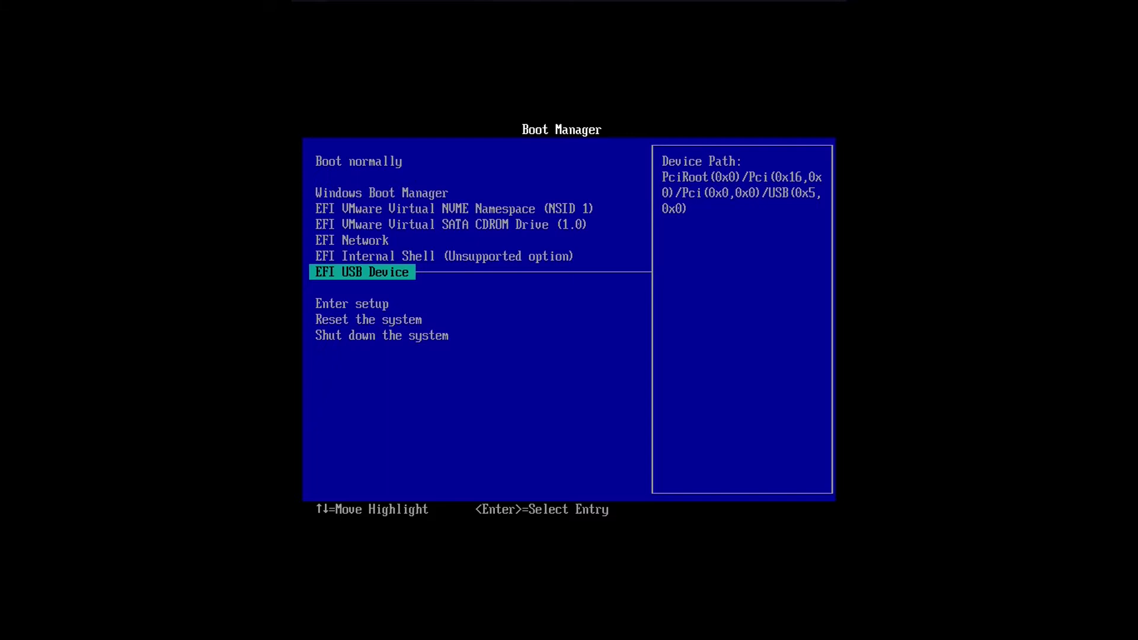
pyautogui.press('Return')
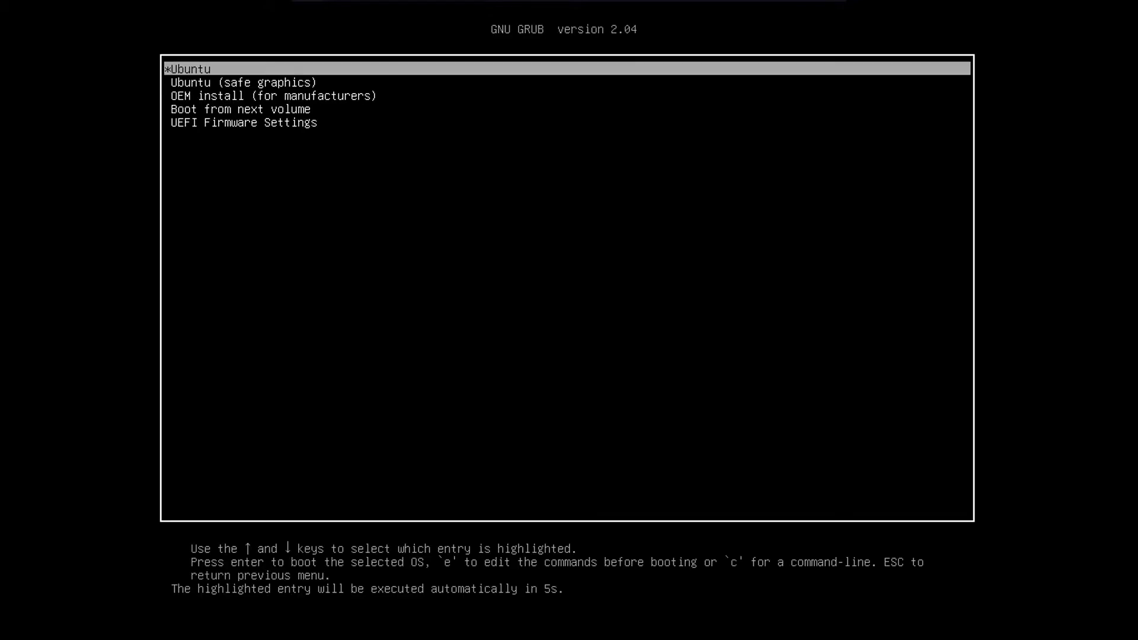
# Halt the GRUB countdown and boot the highlighted Ubuntu entry
pyautogui.press('Return')
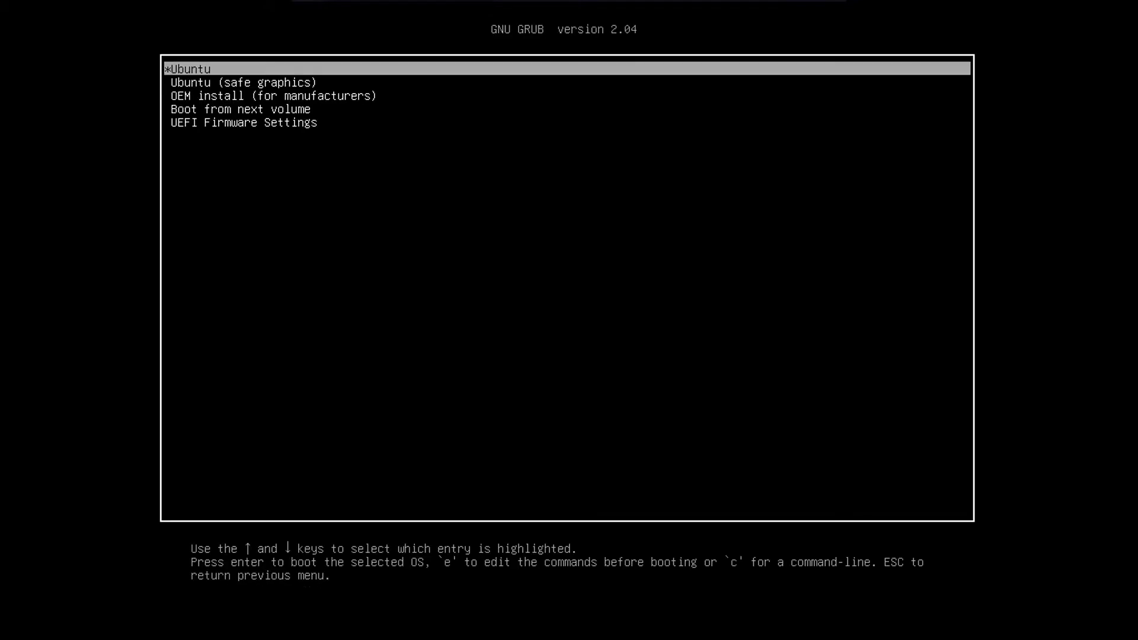
pyautogui.press('Return')
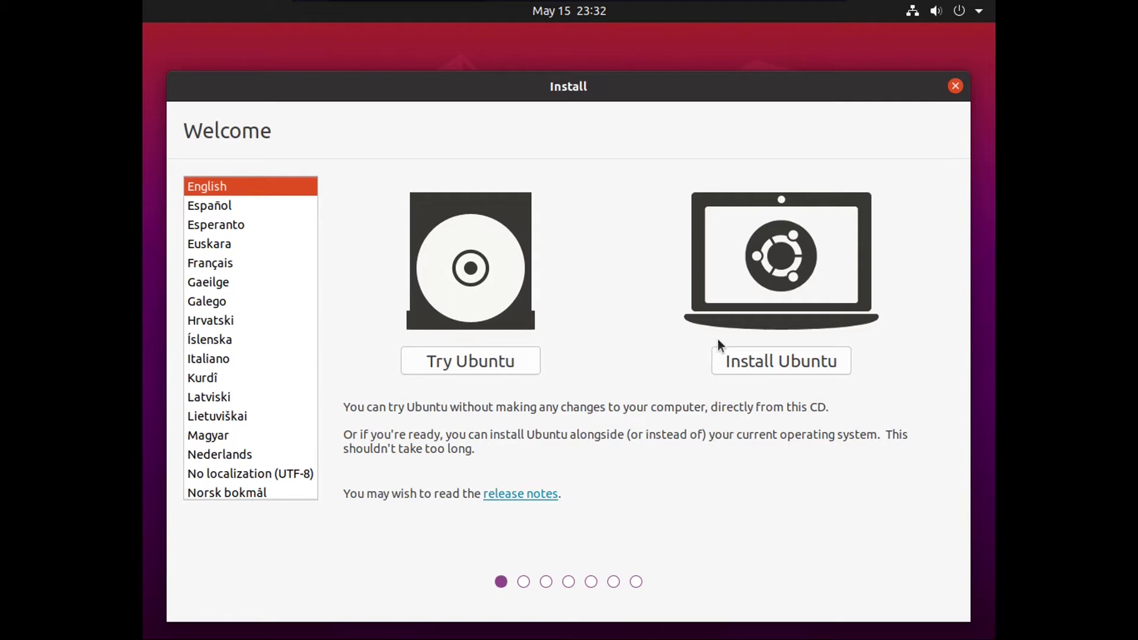
# Keep English as the language and choose Install Ubuntu on the Welcome page
pyautogui.click(784, 359)
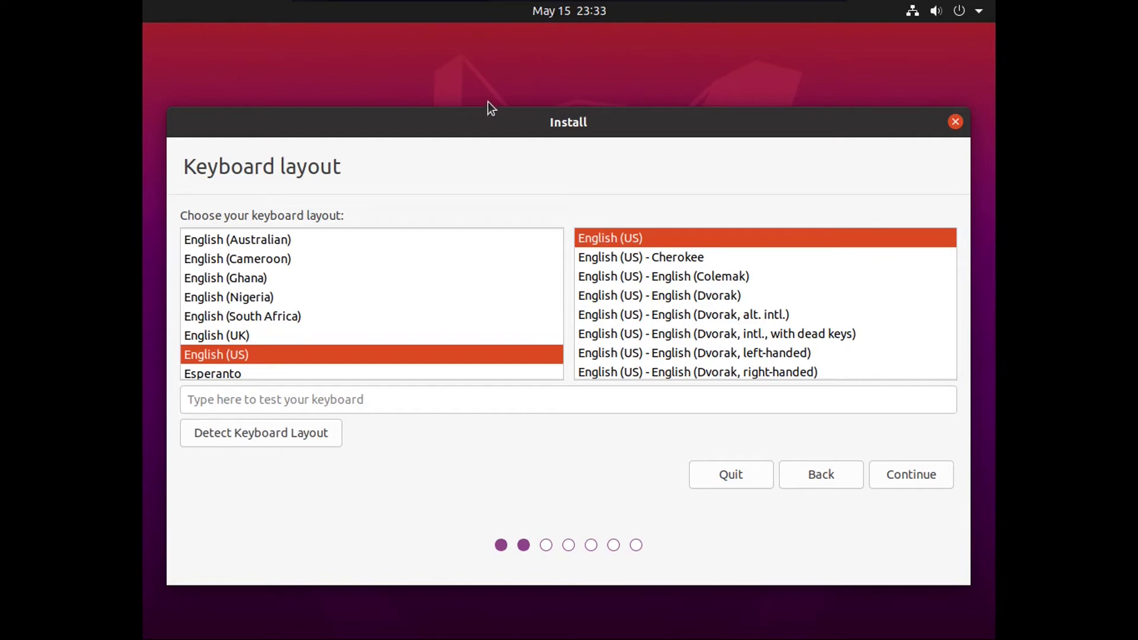
# Try typing 'test' in the keyboard test field, then accept the English (US) layout
pyautogui.click(424, 399)
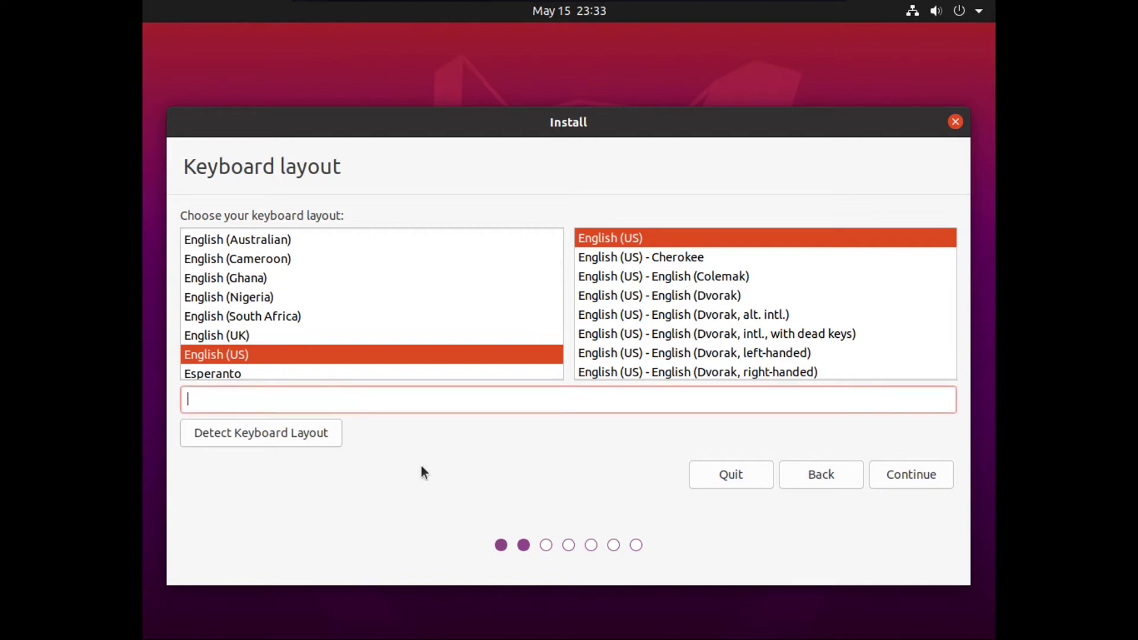
pyautogui.write('test')
pyautogui.press('BackSpace')
pyautogui.press('BackSpace')
pyautogui.press('BackSpace')
pyautogui.press('BackSpace')
pyautogui.click(910, 473)
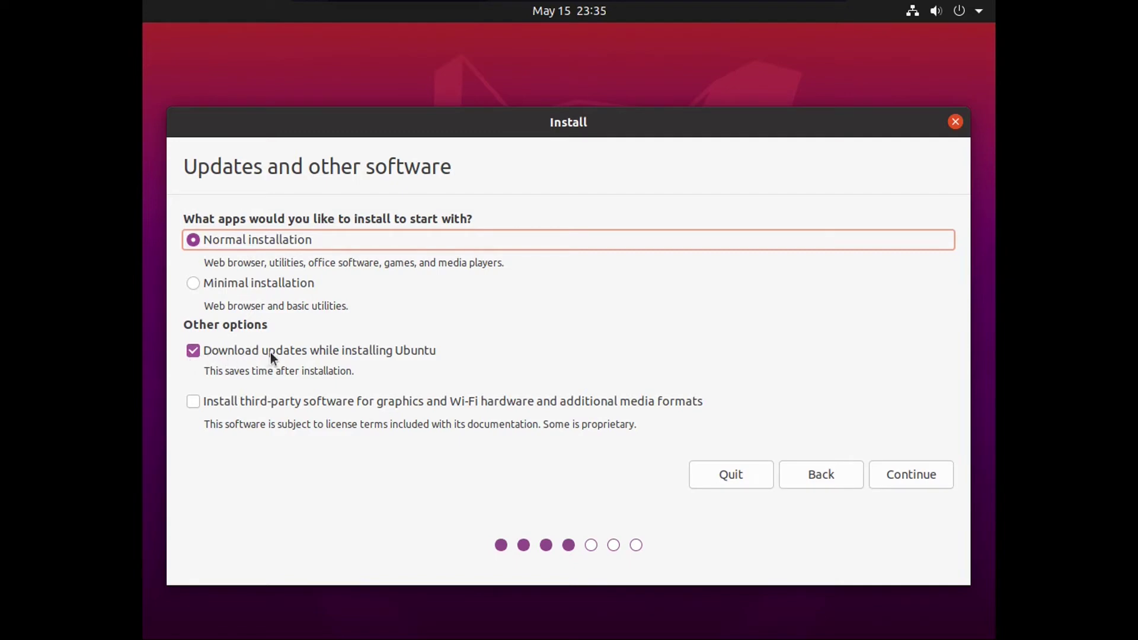
# Enable third-party software for graphics and Wi-Fi hardware and continue with Normal installation
pyautogui.click(256, 402)
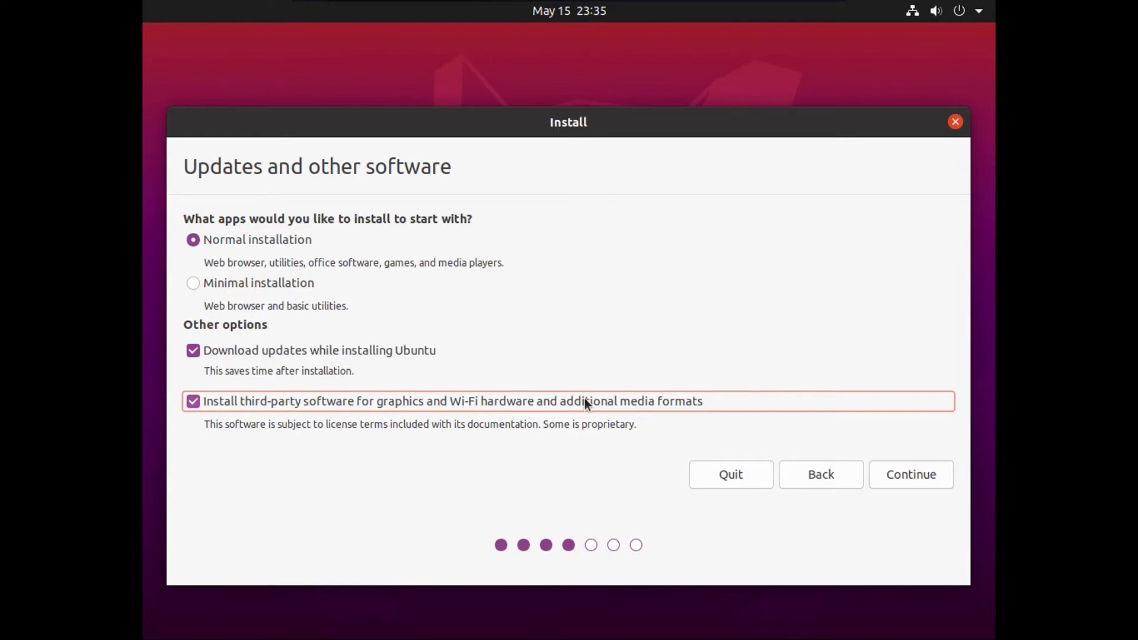
pyautogui.click(895, 474)
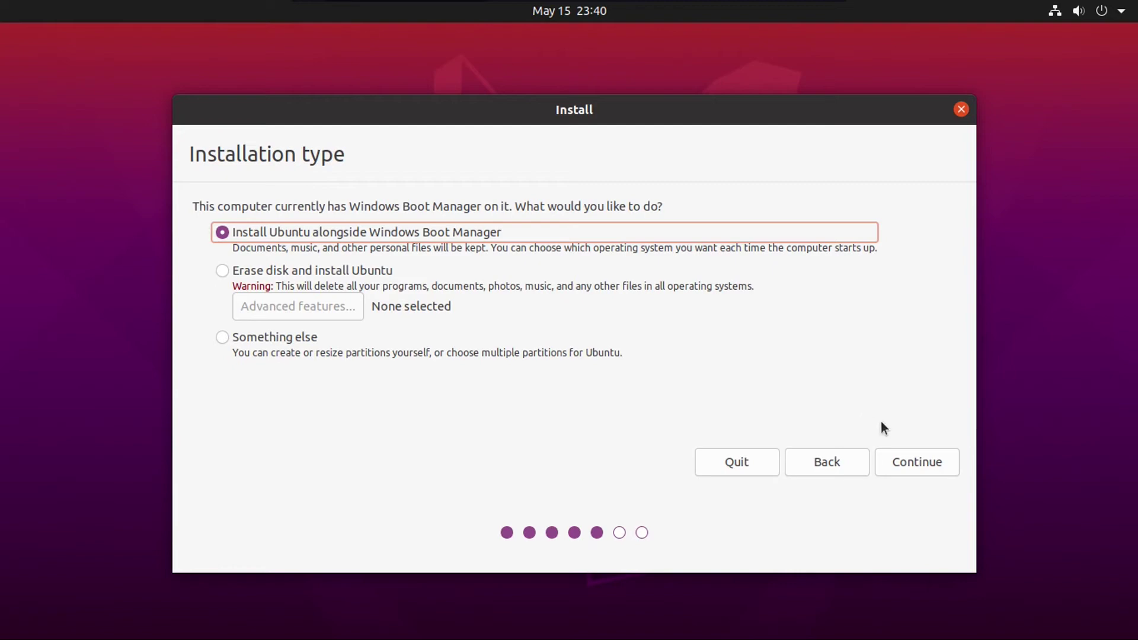
# Proceed with installing alongside Windows and resize partitions to 32.1 GB Files and 32.0 GB Ubuntu
pyautogui.click(914, 456)
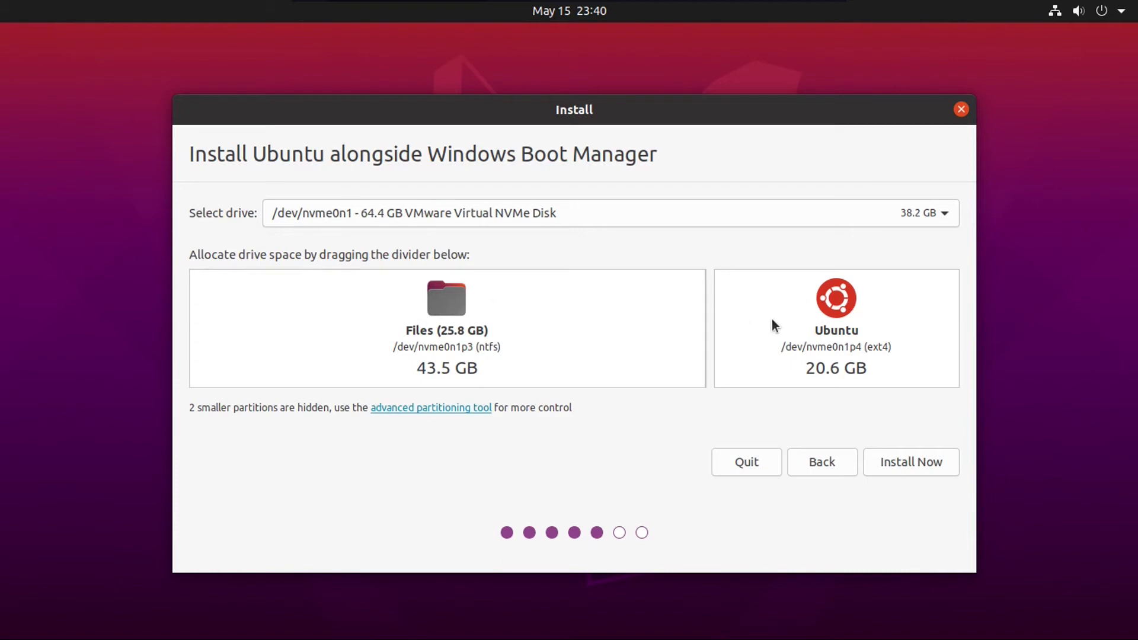
pyautogui.moveTo(712, 329); pyautogui.dragTo(575, 335)
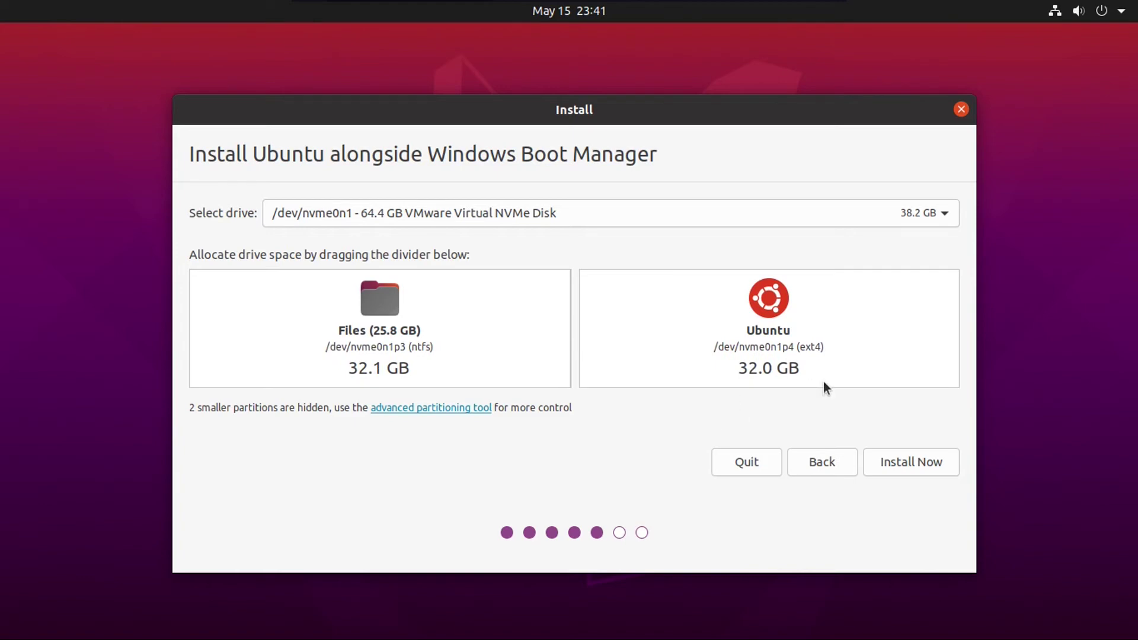
# Write the partition changes to disk, confirming the format of the new Ubuntu partition
pyautogui.click(898, 460)
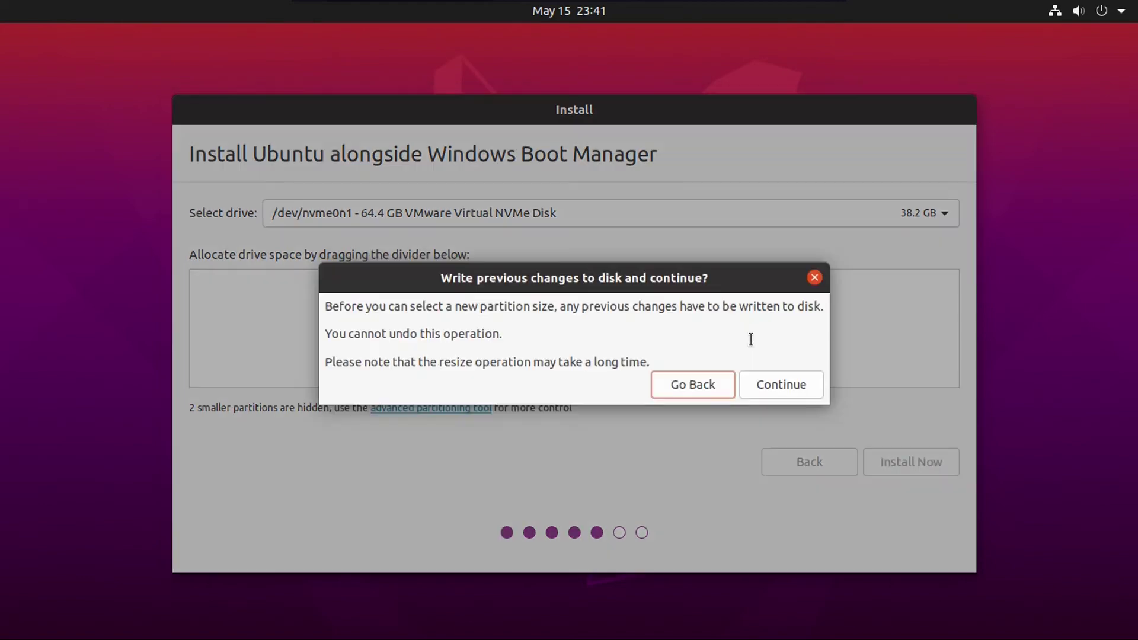
pyautogui.click(779, 387)
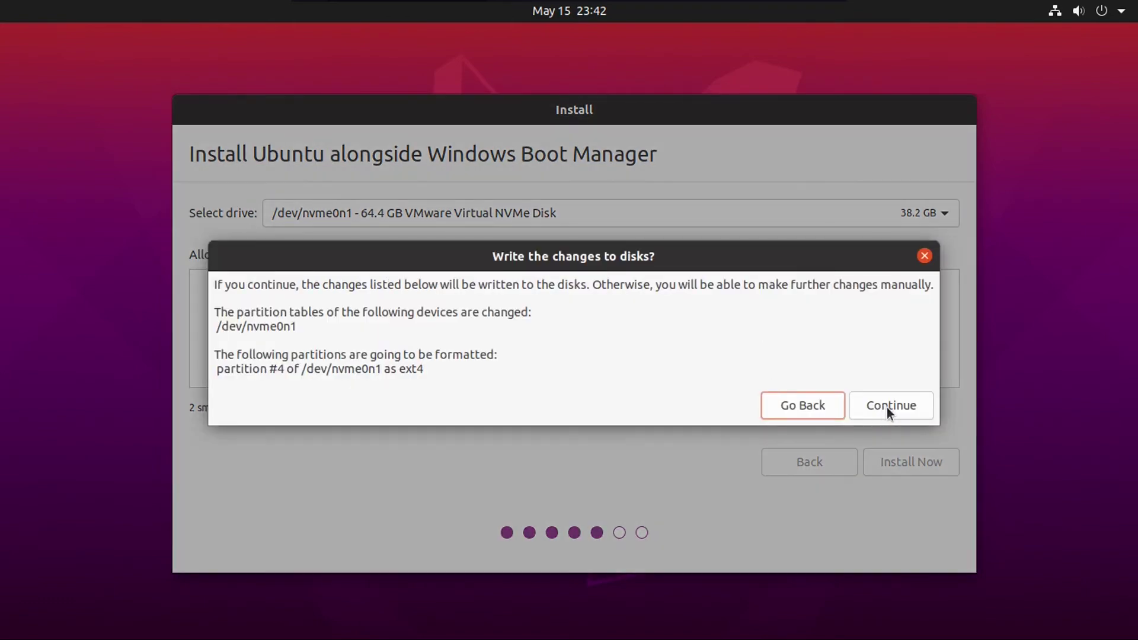
pyautogui.click(887, 408)
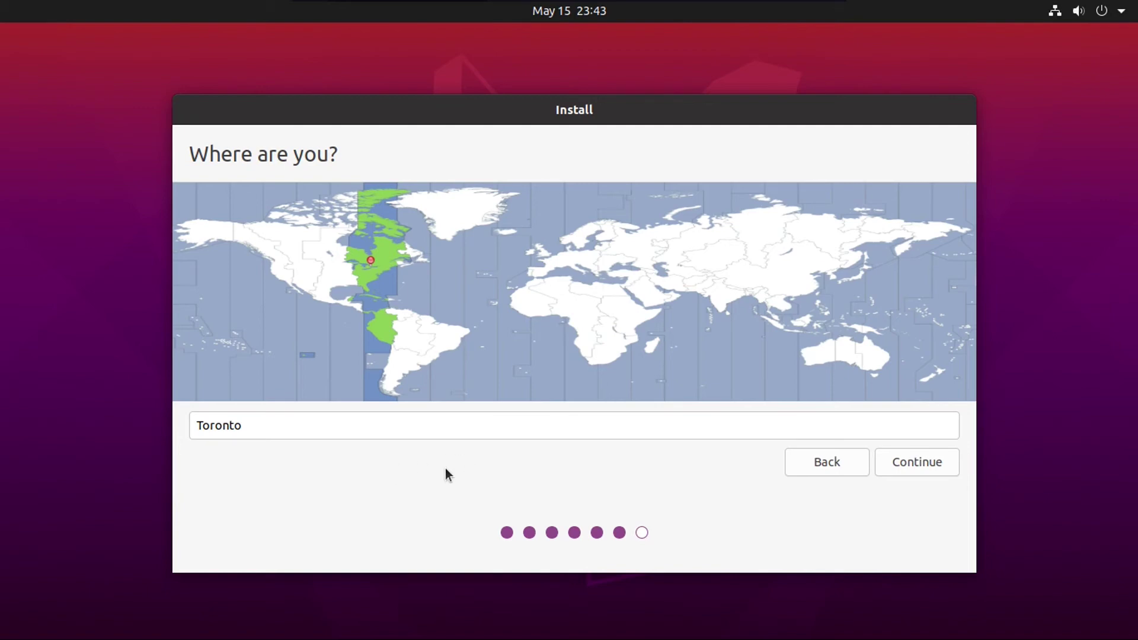
# Keep Toronto as the location, then enter the user's full name and computer name ubuntu-pc
pyautogui.click(912, 468)
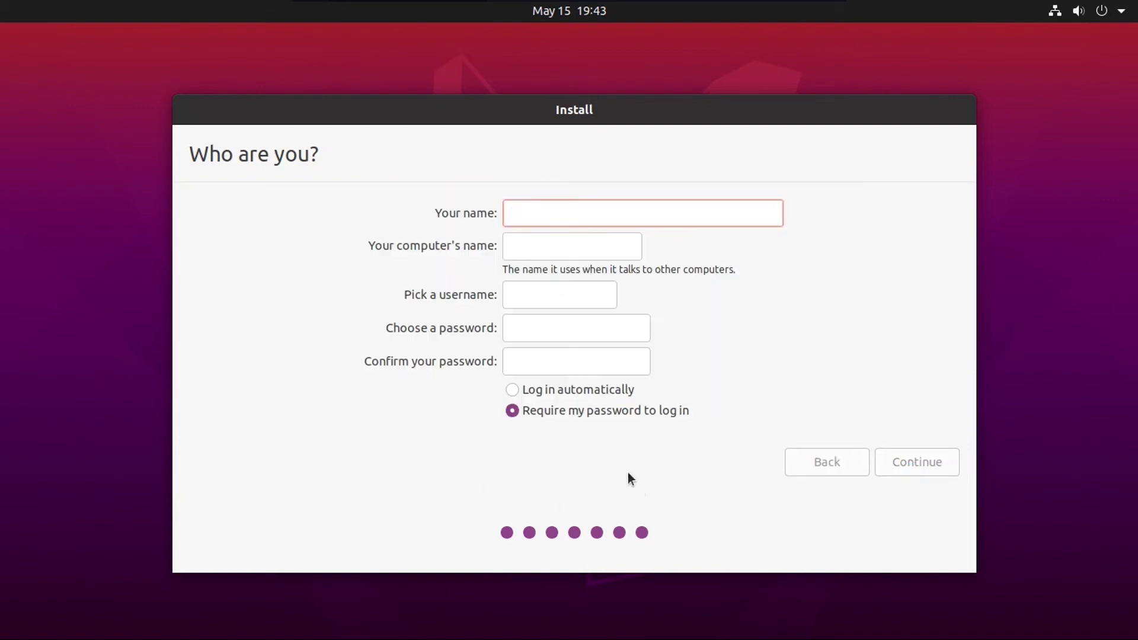
pyautogui.write('Drew Howden')
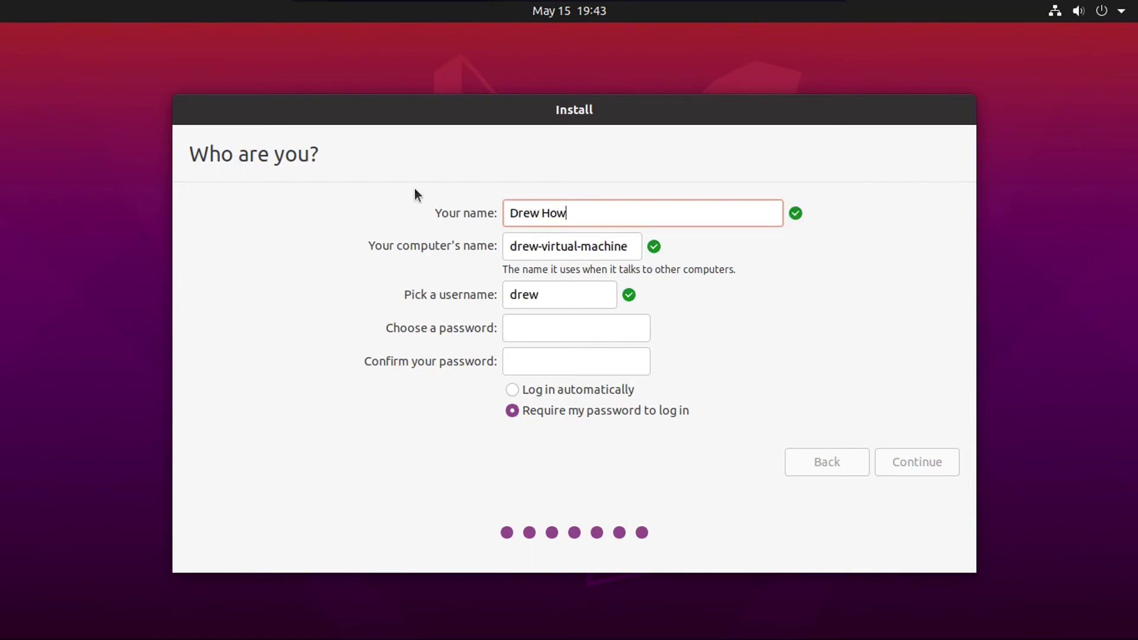
pyautogui.press('Tab')
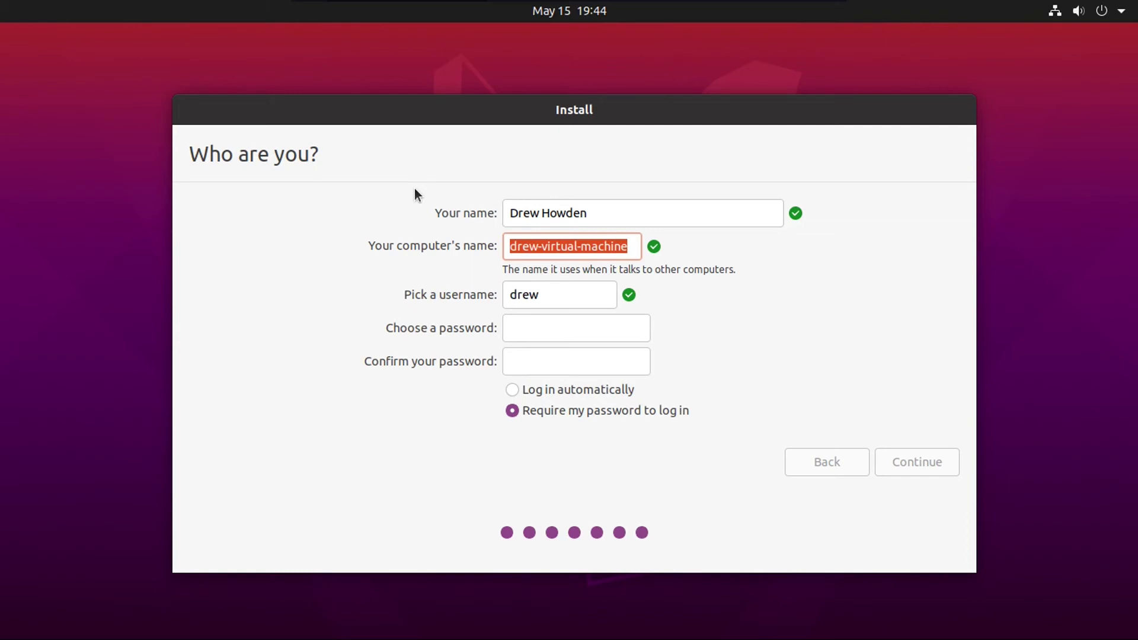
pyautogui.write('ubuntu-pc')
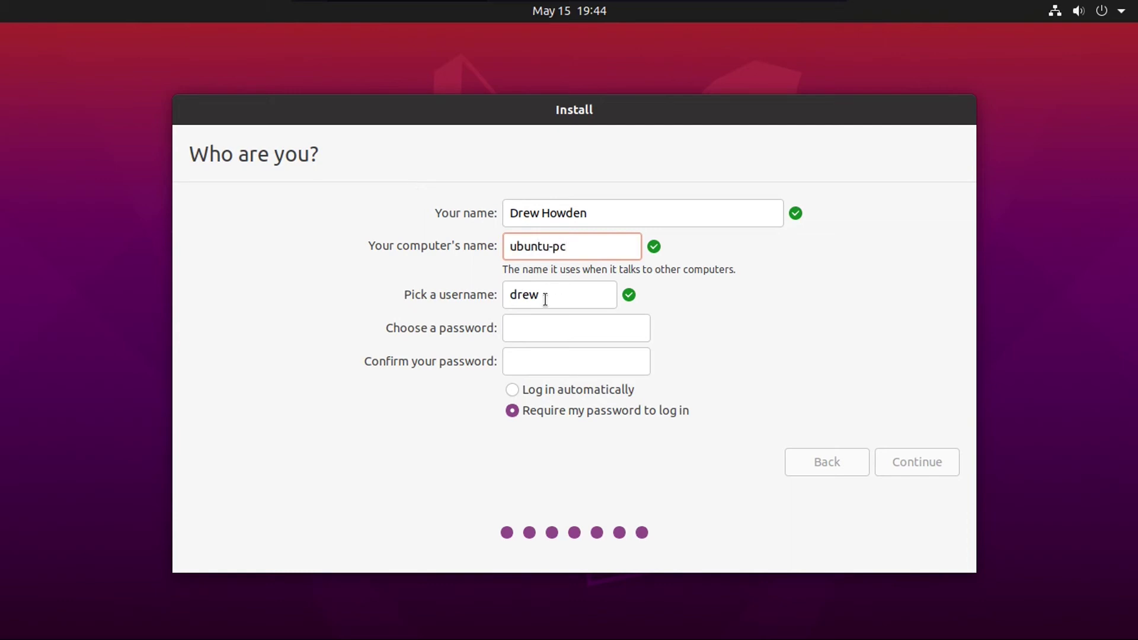
# Enter a strong account password and move on to confirm it
pyautogui.click(534, 328)
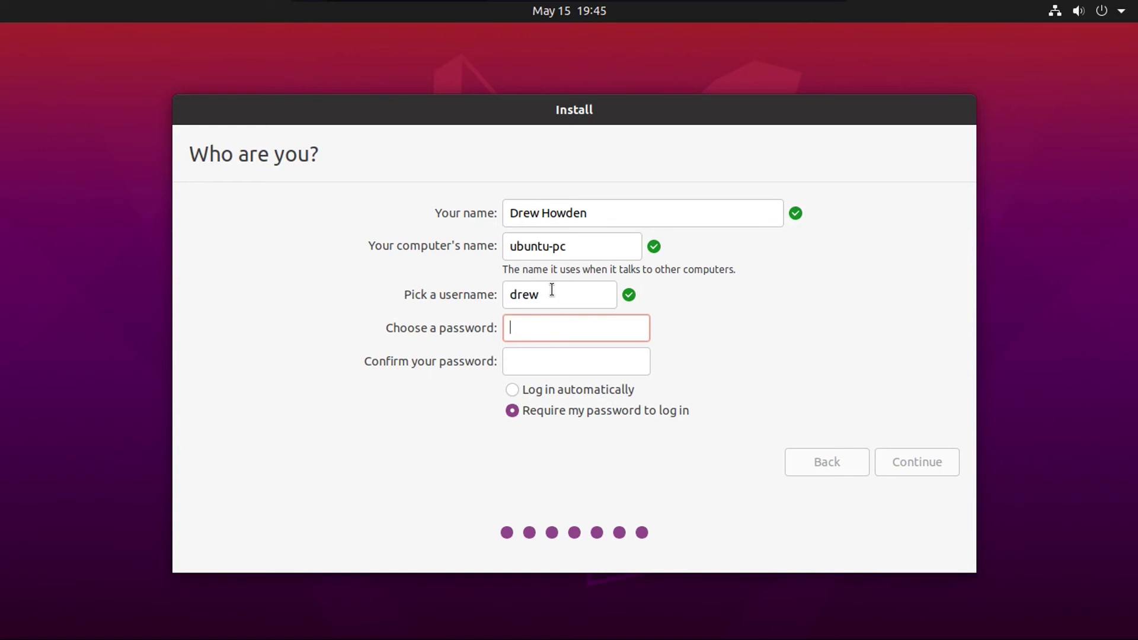
pyautogui.write('123')
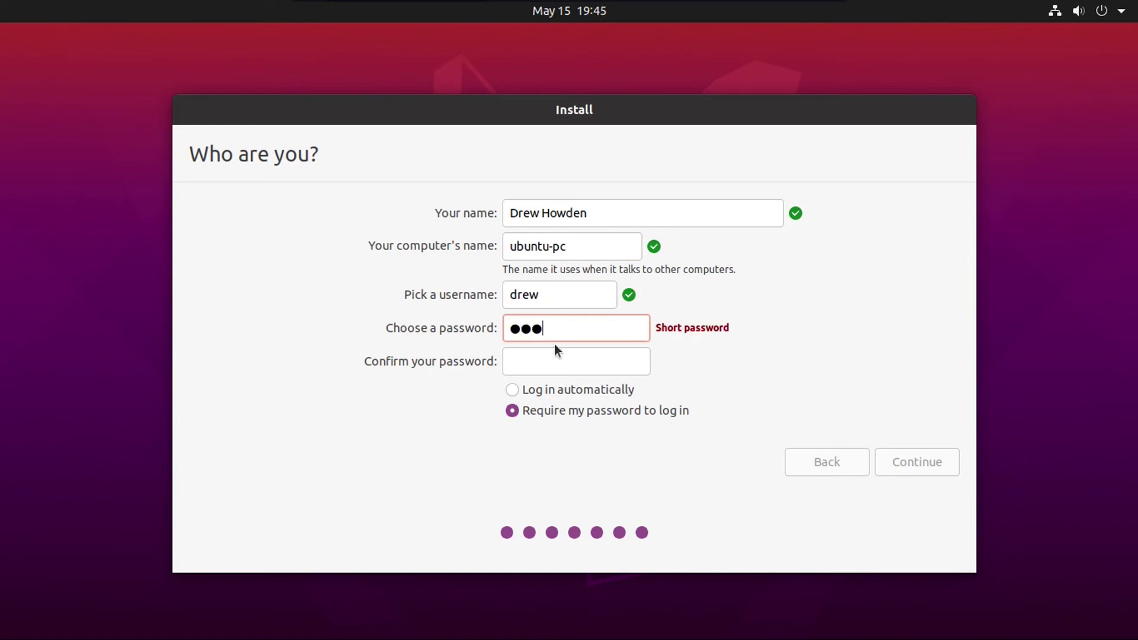
pyautogui.write('4567890123')
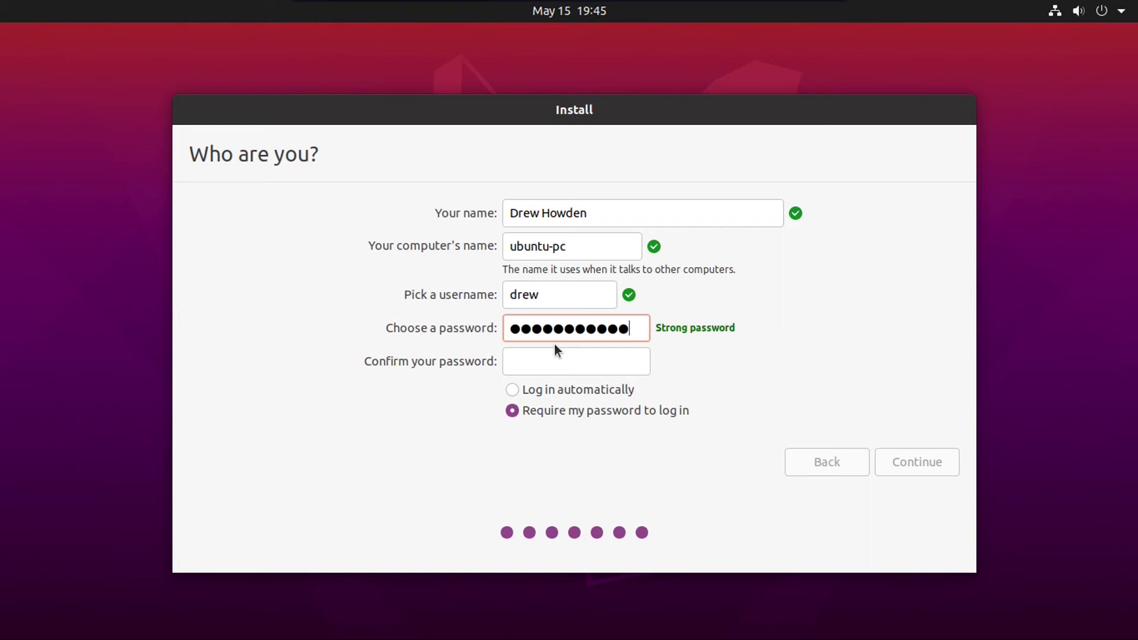
pyautogui.press('Tab')
pyautogui.write('1234567890123')
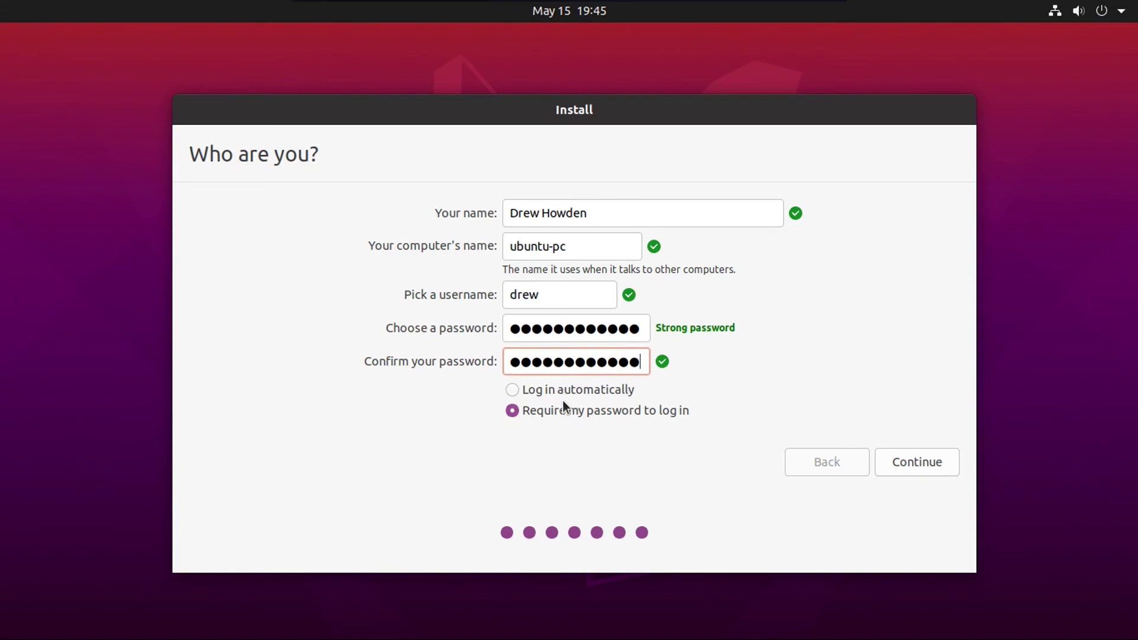
# Install Ubuntu with these account details and restart once installation completes
pyautogui.click(902, 463)
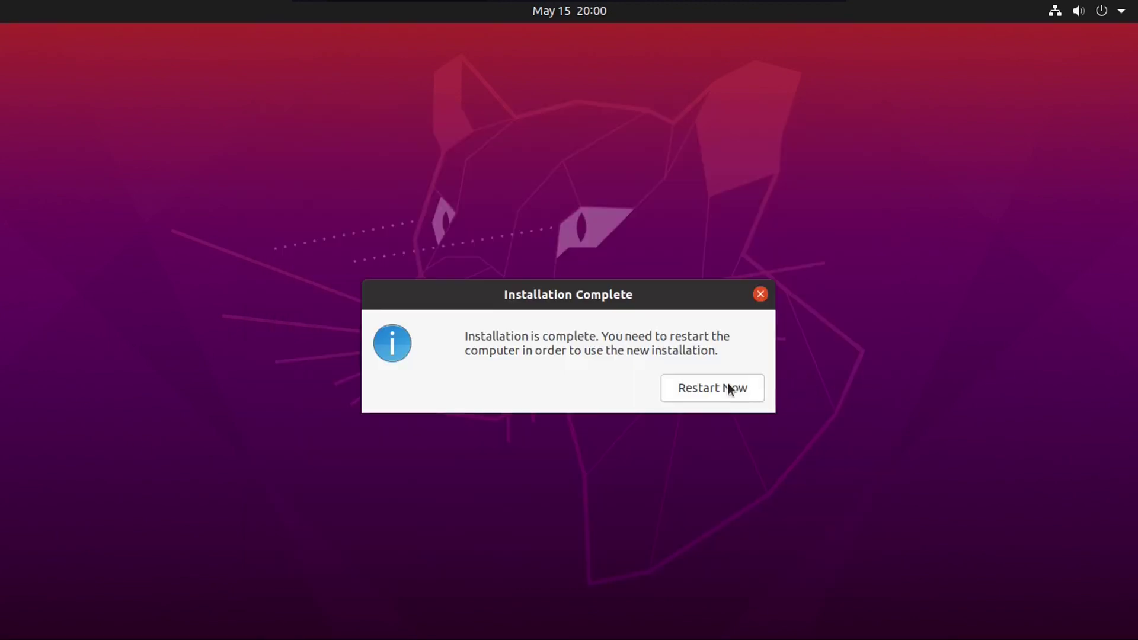
pyautogui.click(729, 389)
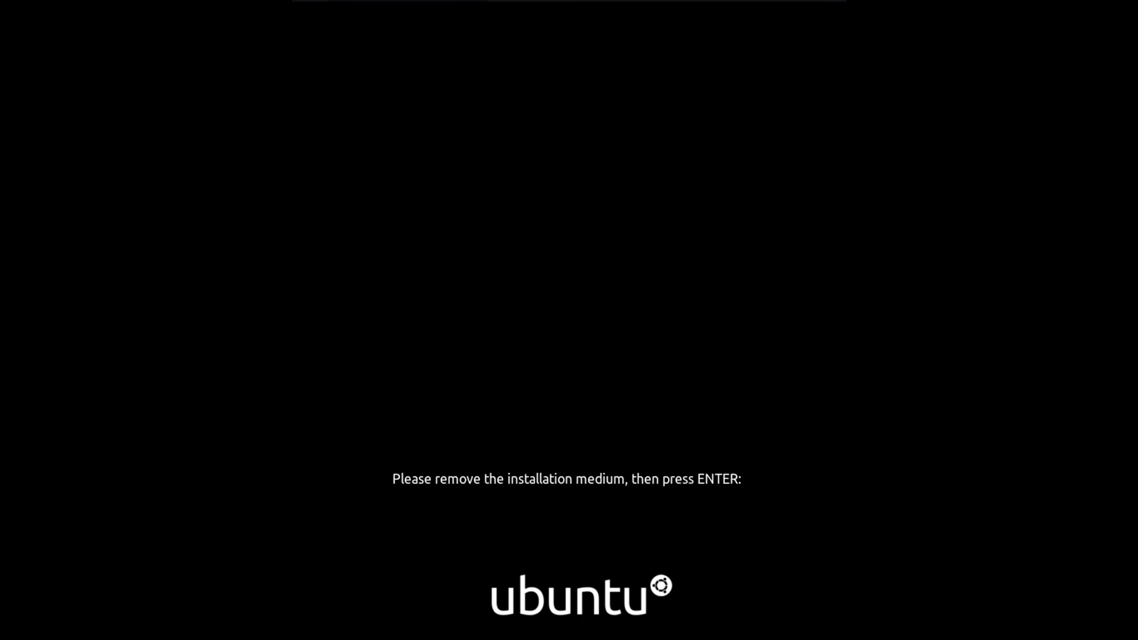
# Reboot without the USB and check GRUB lists Ubuntu and Windows Boot Manager, then boot Ubuntu
pyautogui.press('Return')
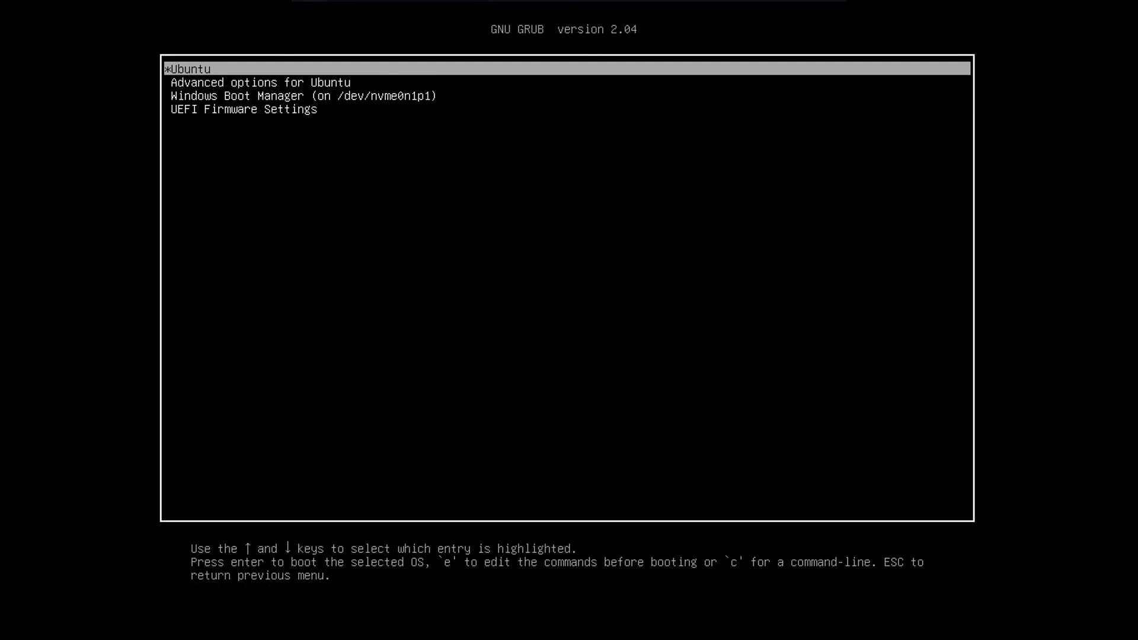
pyautogui.press('Down')
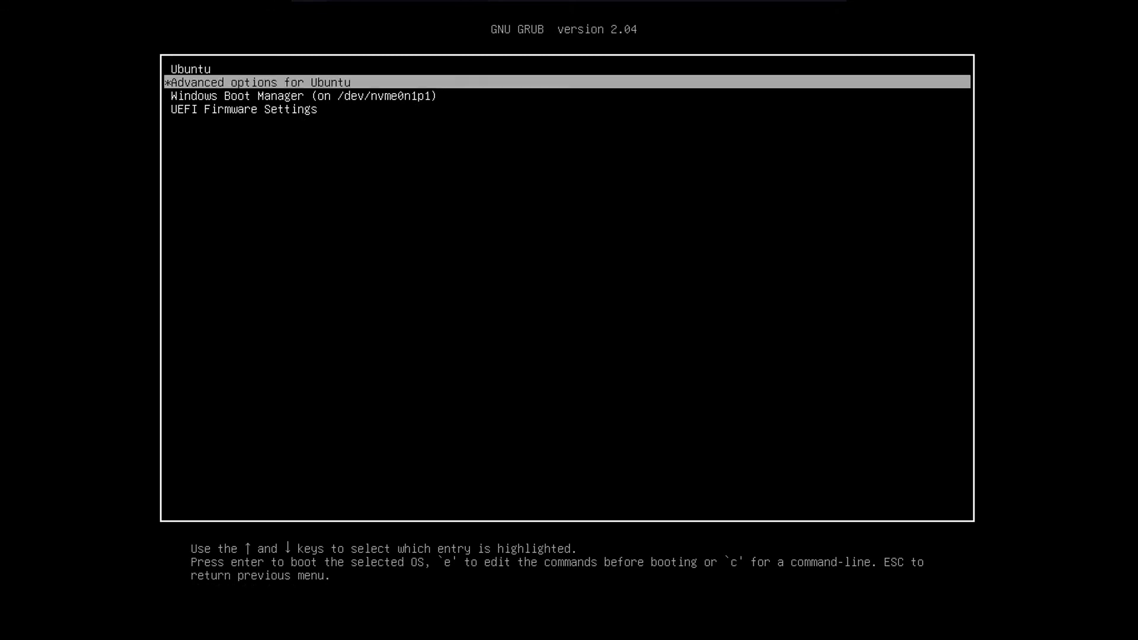
pyautogui.press('Down')
pyautogui.press('Up')
pyautogui.press('Down')
pyautogui.press('Up')
pyautogui.press('Up')
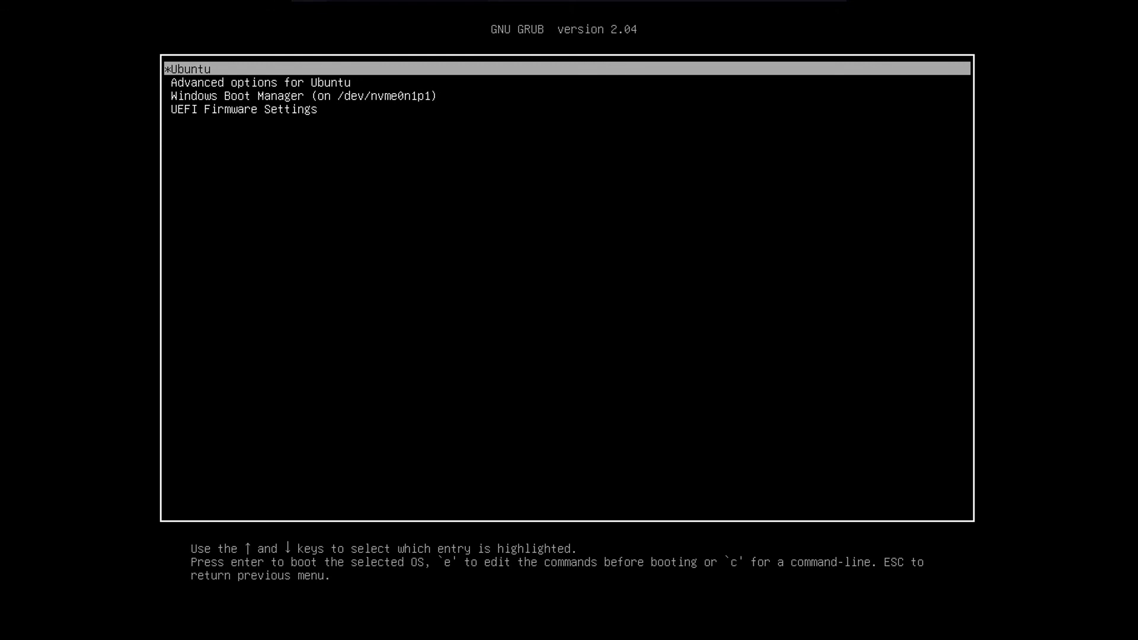
pyautogui.press('Return')
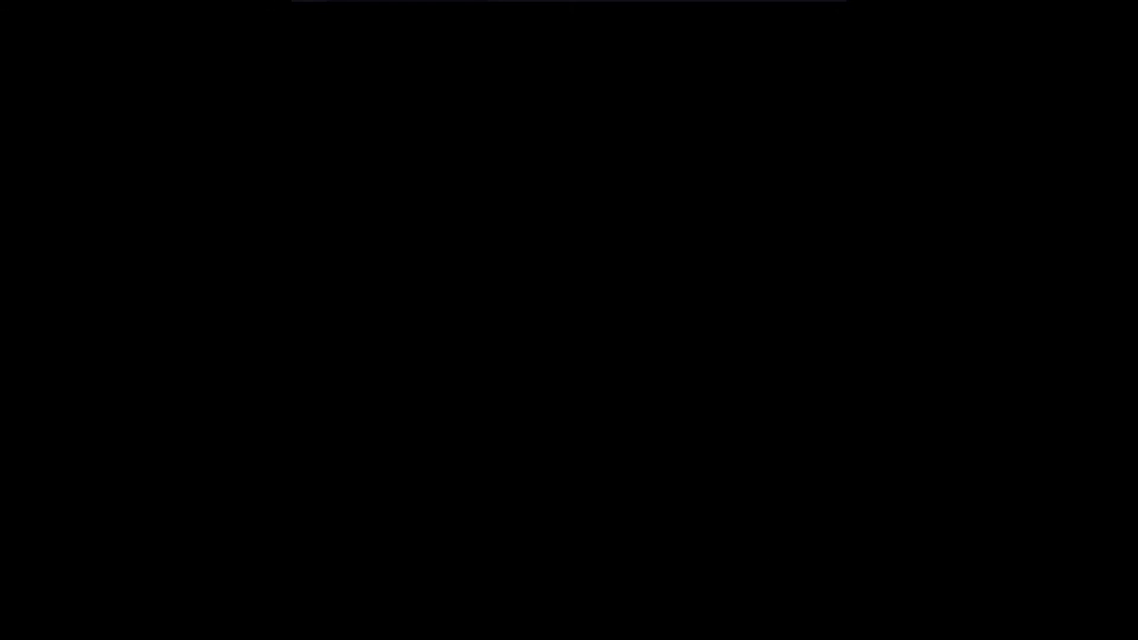